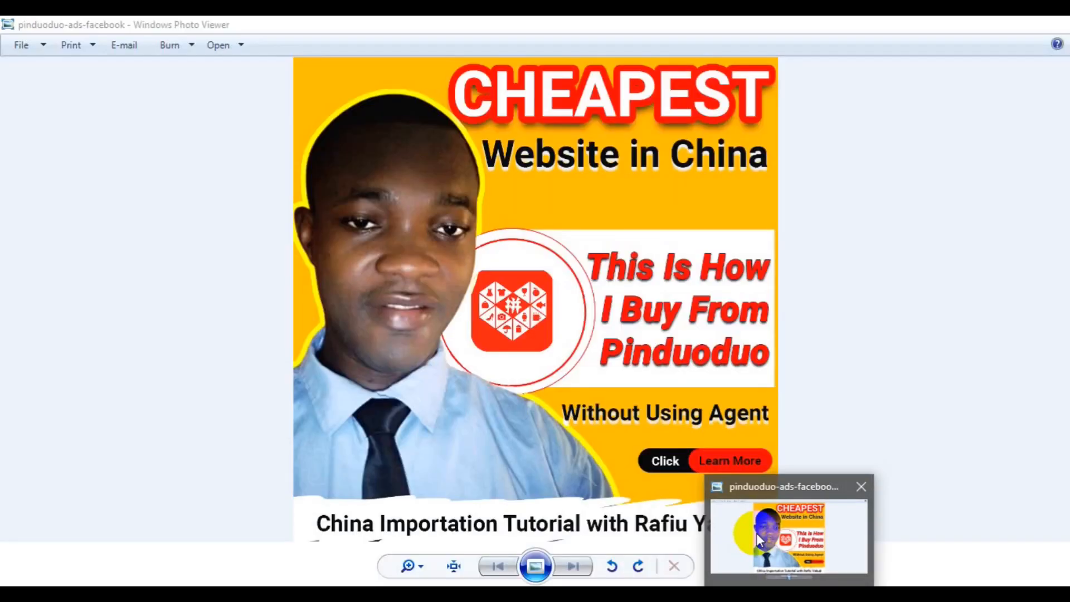
- Check the dimensions, width and height of the pinduoduo-ads-facebook image in its file properties, and minimize the viewer
{"action": "left_click", "coordinate": [757, 533]}
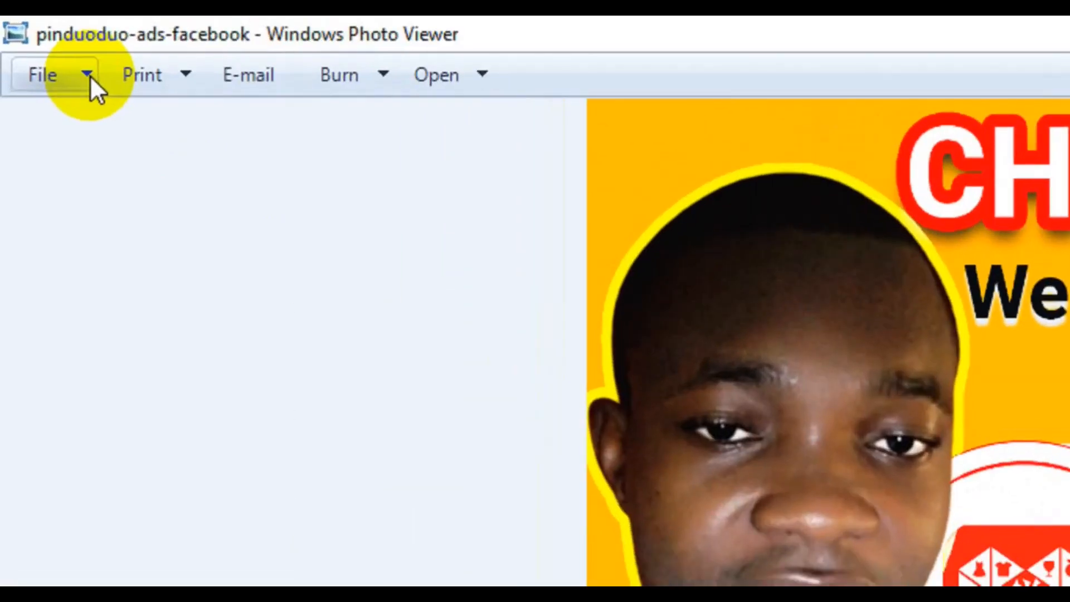
{"action": "left_click", "coordinate": [89, 75]}
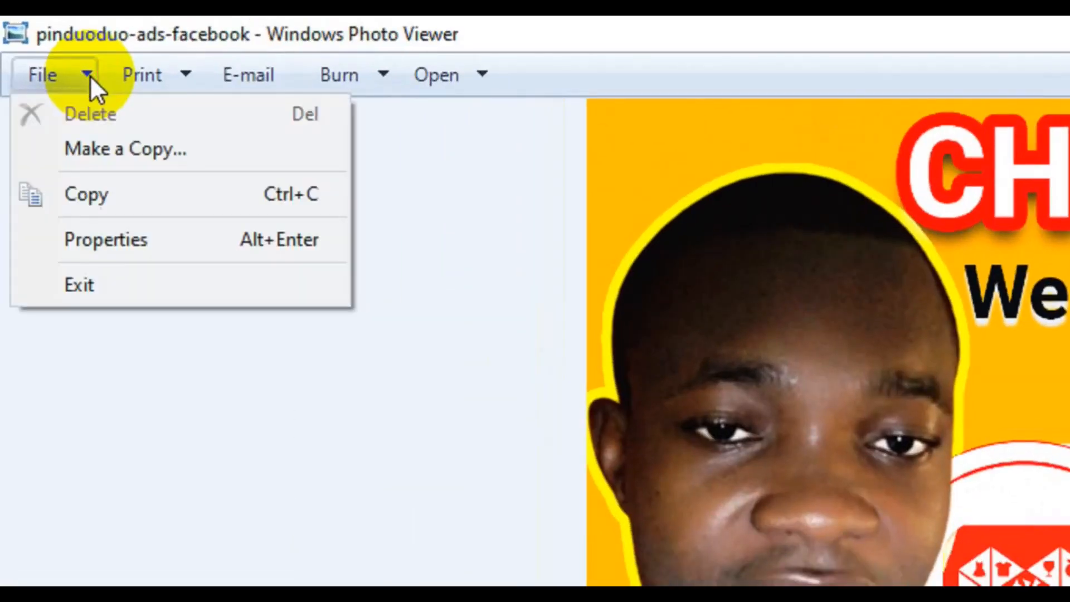
{"action": "left_click", "coordinate": [121, 241]}
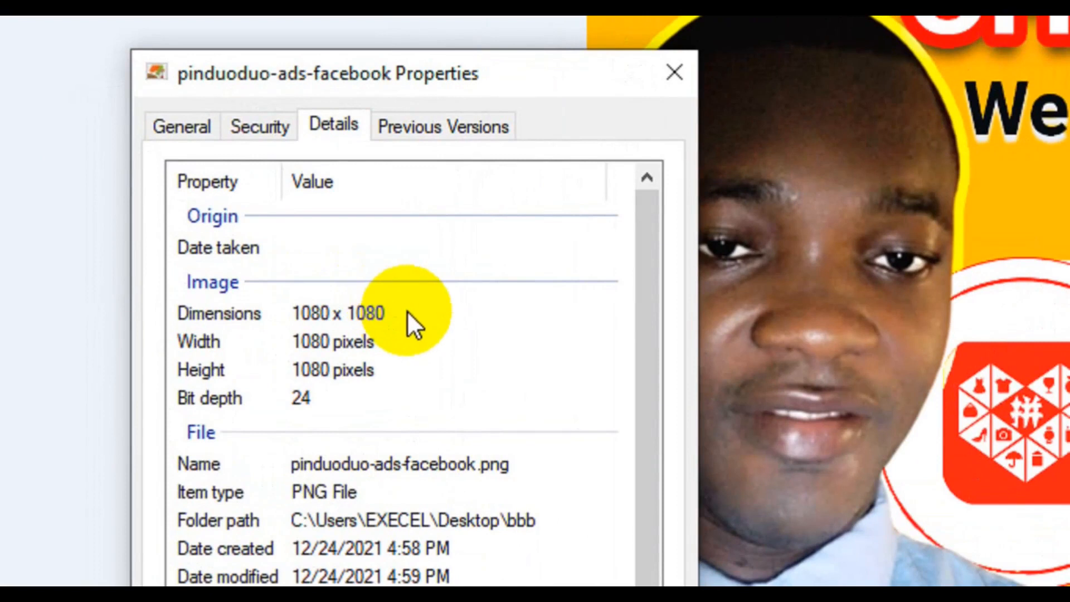
{"action": "left_click", "coordinate": [407, 319]}
{"action": "left_click", "coordinate": [301, 316]}
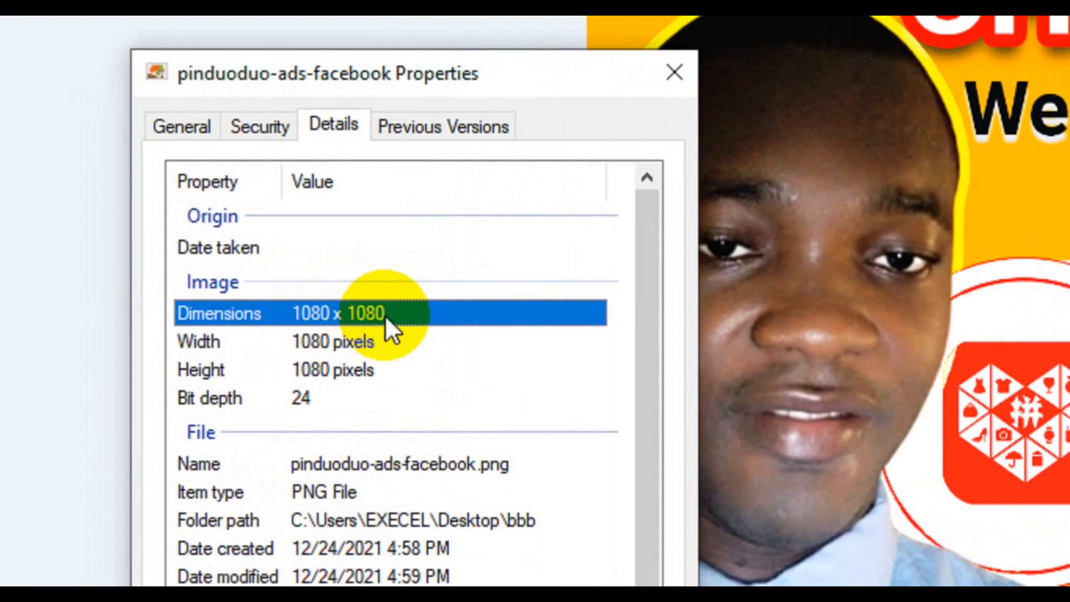
{"action": "left_click", "coordinate": [365, 341]}
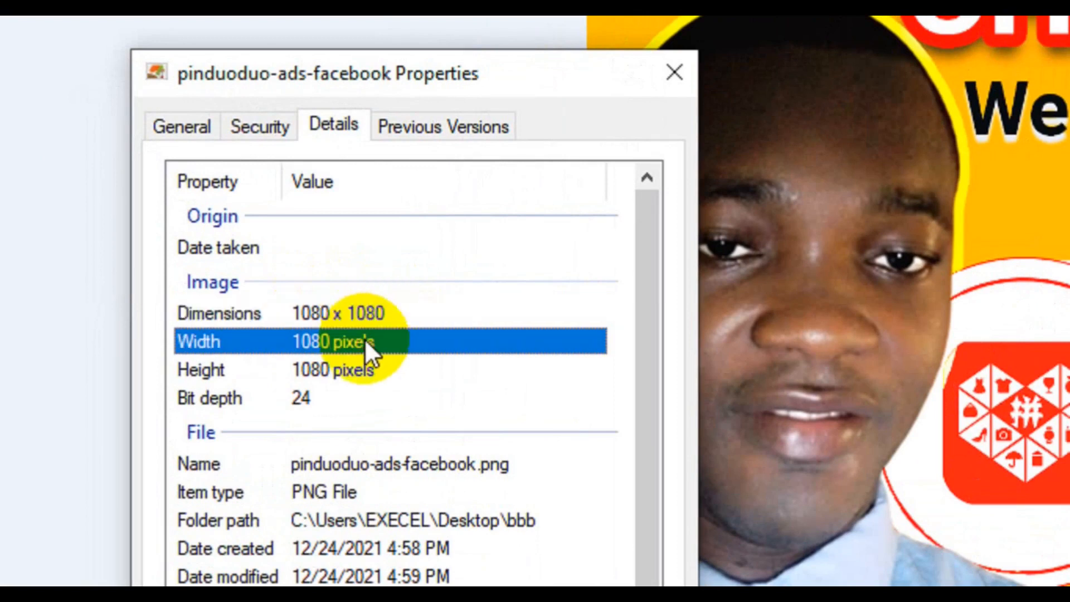
{"action": "left_click", "coordinate": [357, 367]}
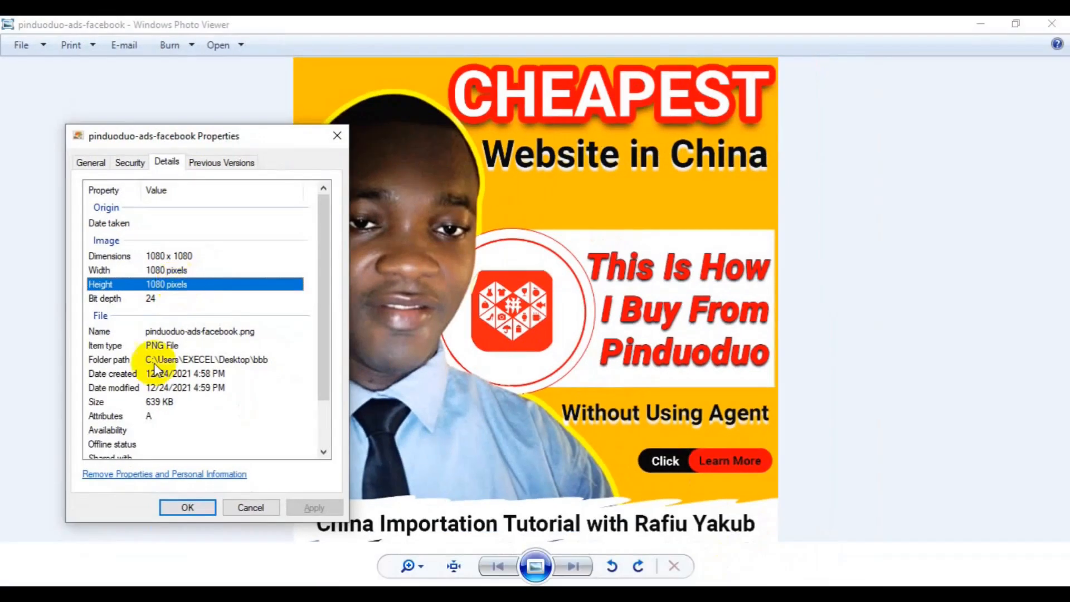
{"action": "left_click", "coordinate": [245, 509]}
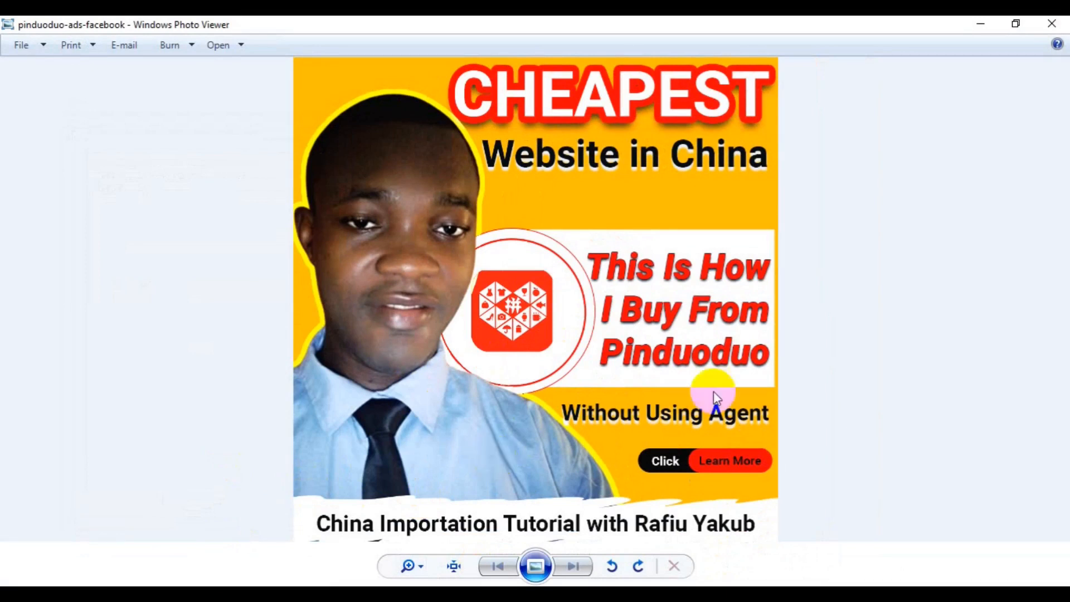
{"action": "left_click", "coordinate": [980, 23]}
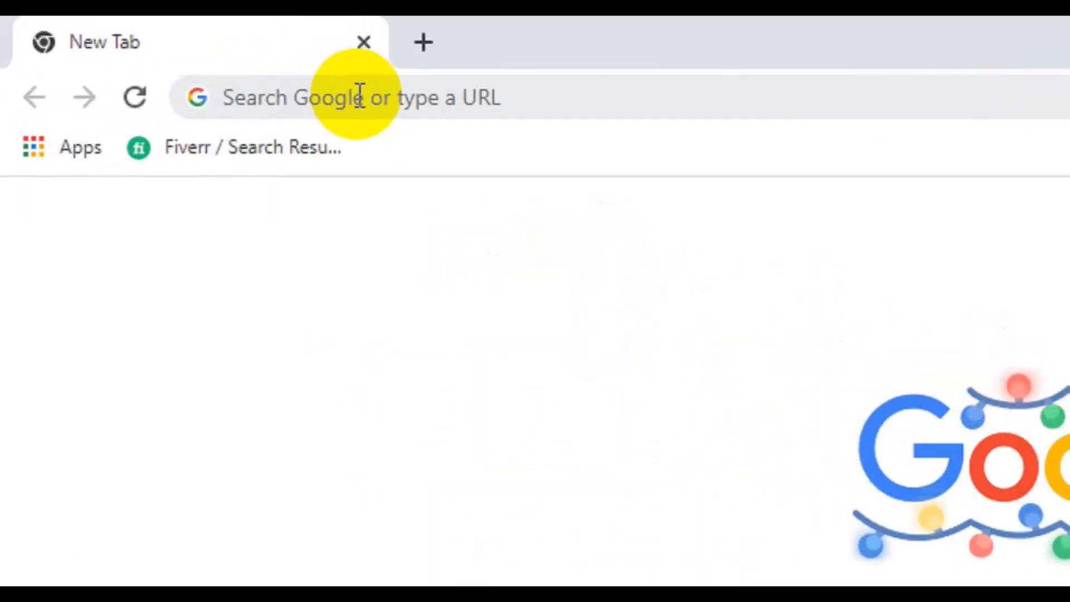
- Switch to Chrome and open facebook.com
{"action": "left_click", "coordinate": [369, 101]}
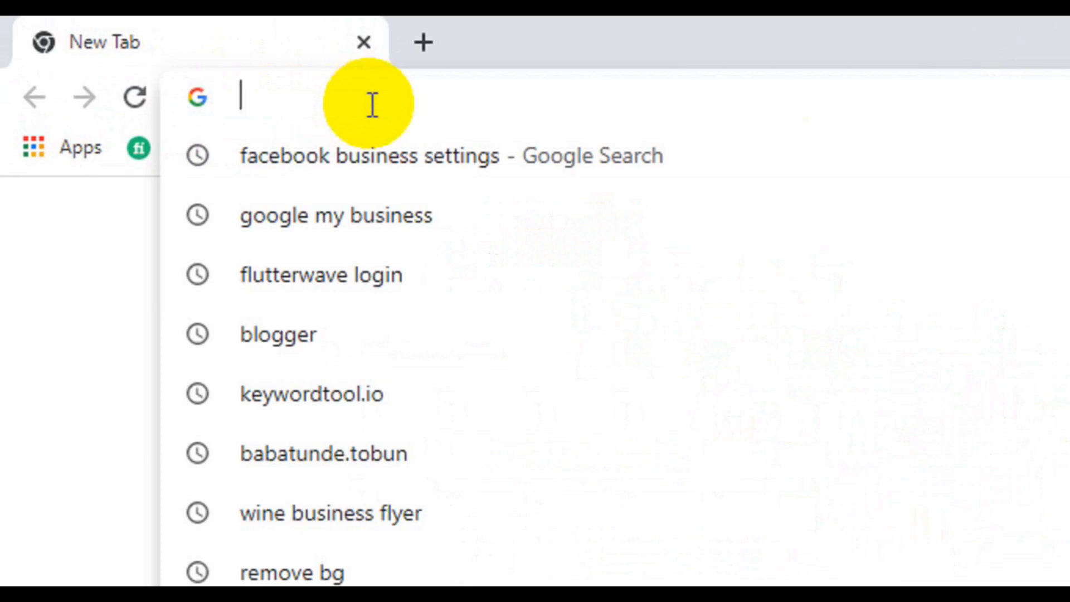
{"action": "type", "text": "face"}
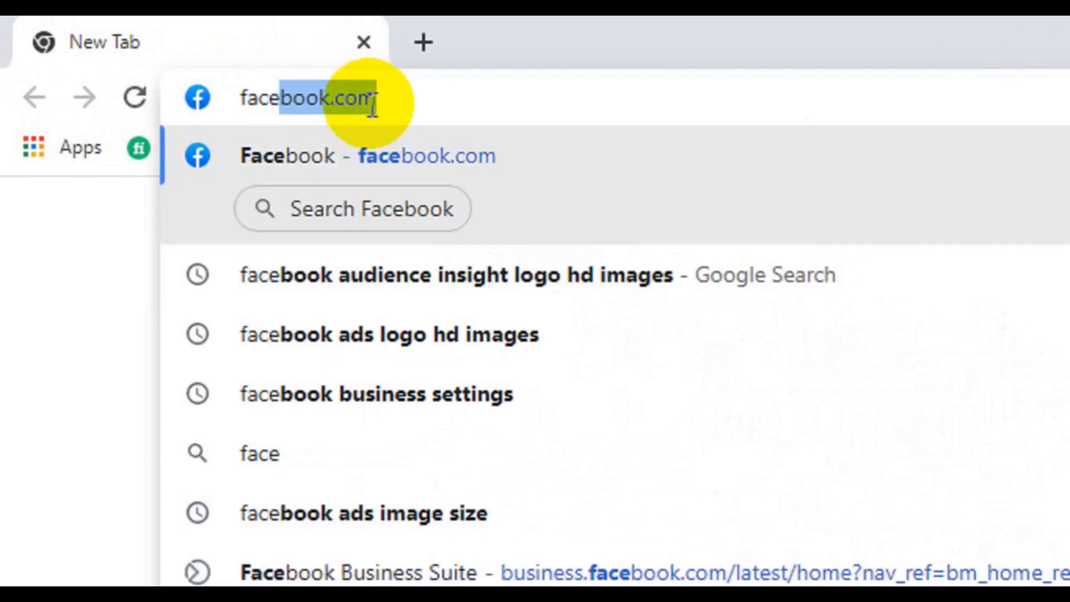
{"action": "key", "text": "Return"}
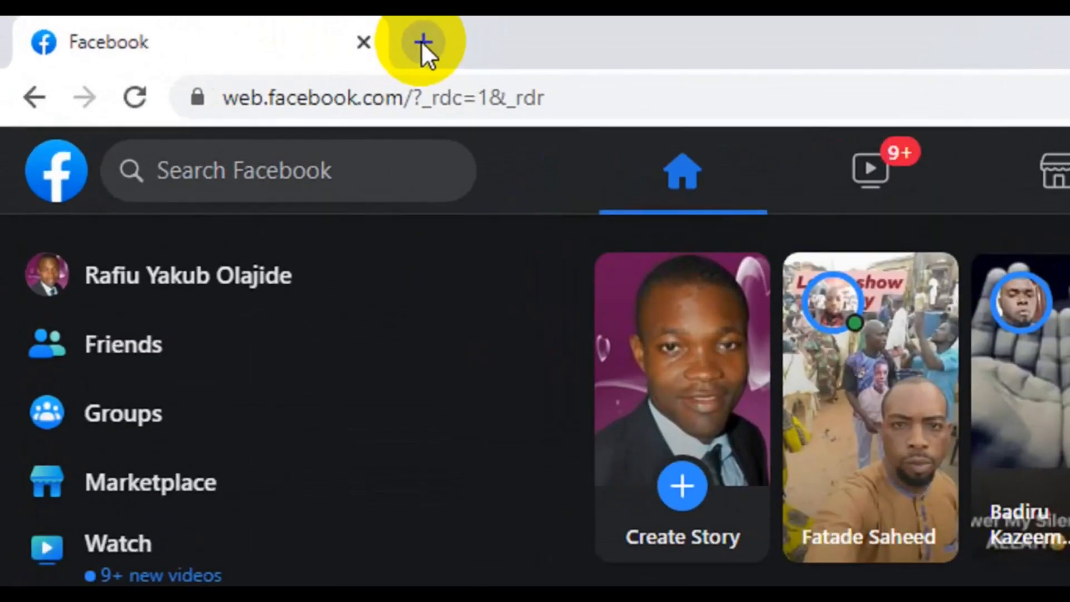
- Search Google in a new browser tab for "facebook business settings" and open the Facebook Business Suite and Business Manager overview result
{"action": "left_click", "coordinate": [422, 41]}
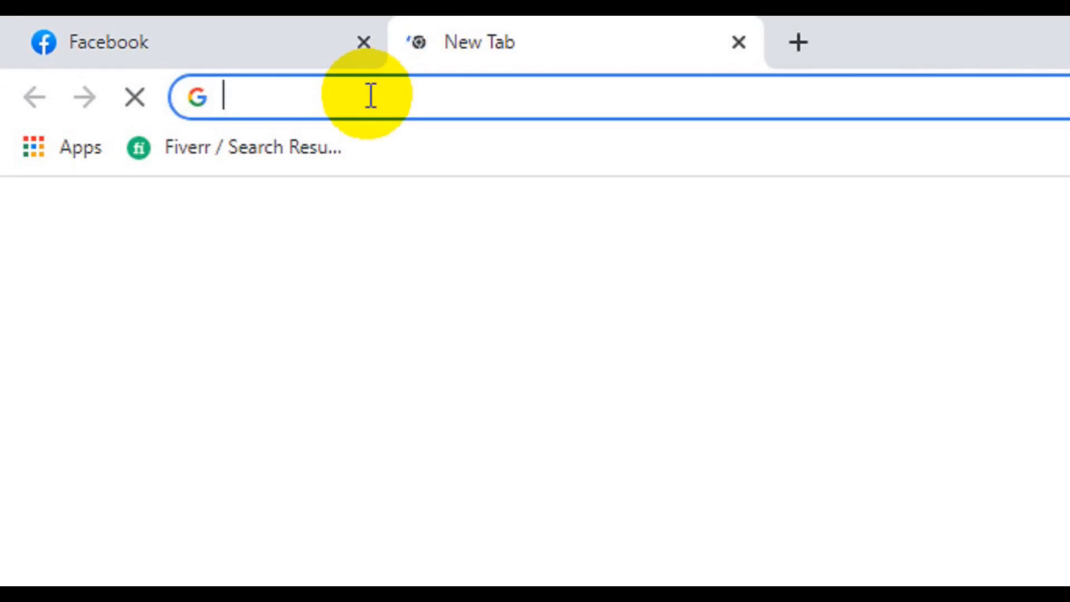
{"action": "left_click", "coordinate": [371, 95]}
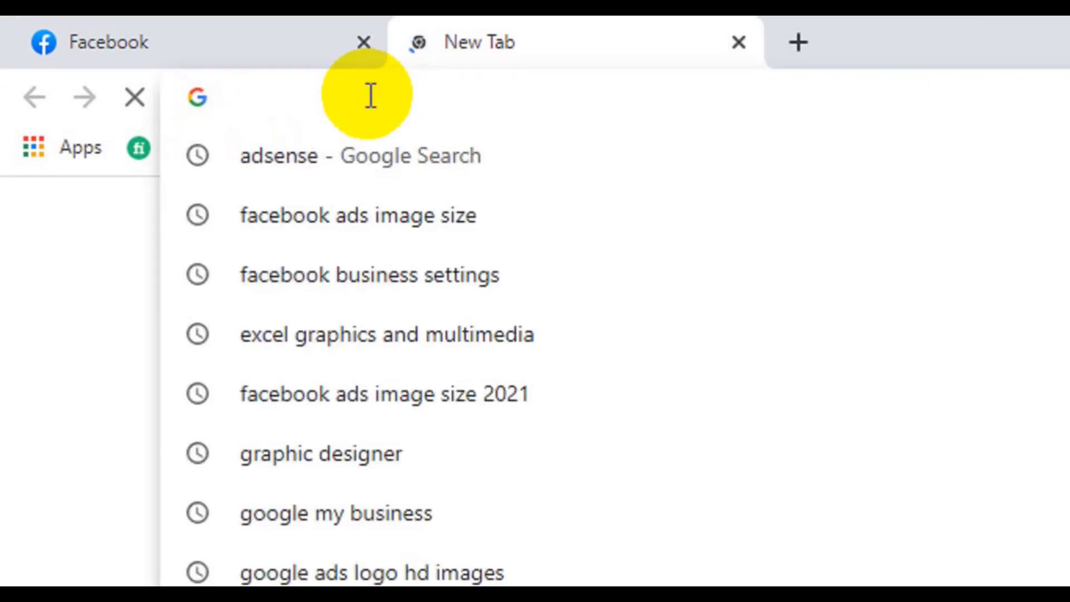
{"action": "type", "text": "fac"}
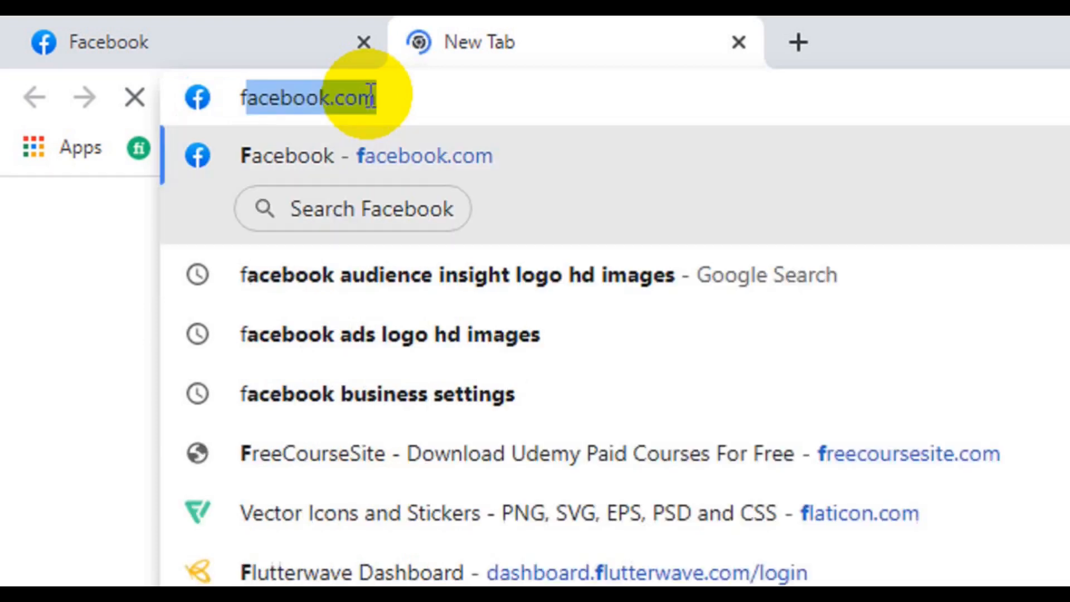
{"action": "type", "text": "ebo"}
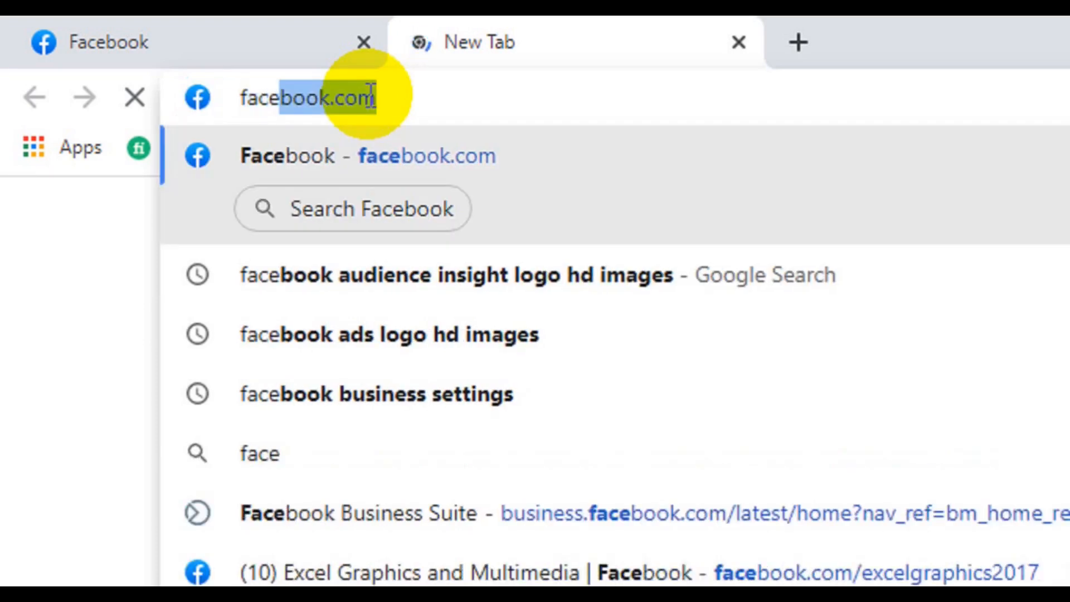
{"action": "type", "text": "ok "}
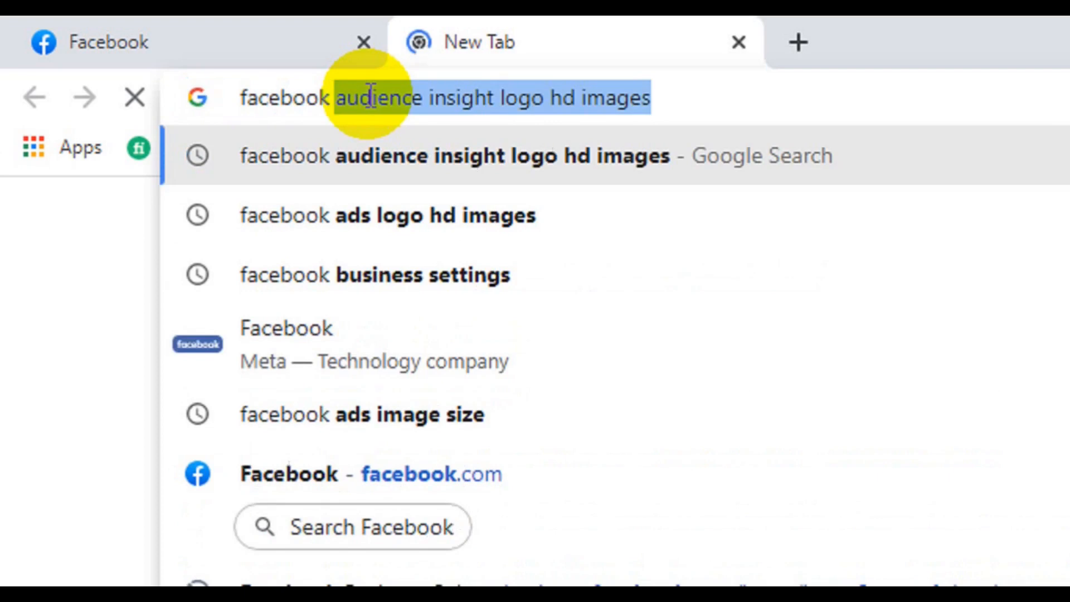
{"action": "type", "text": "bus"}
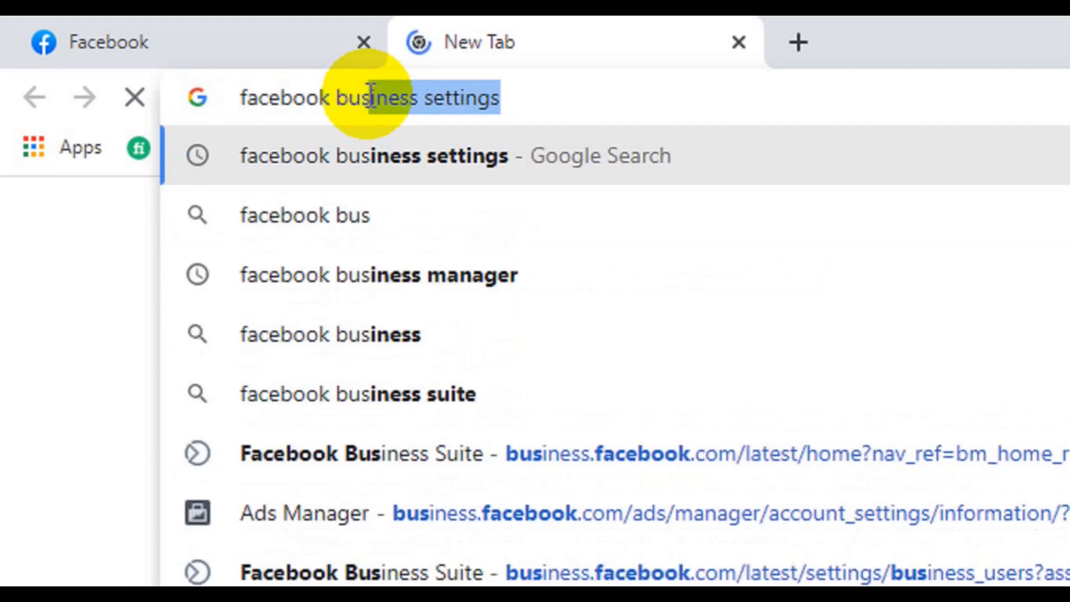
{"action": "key", "text": "Return"}
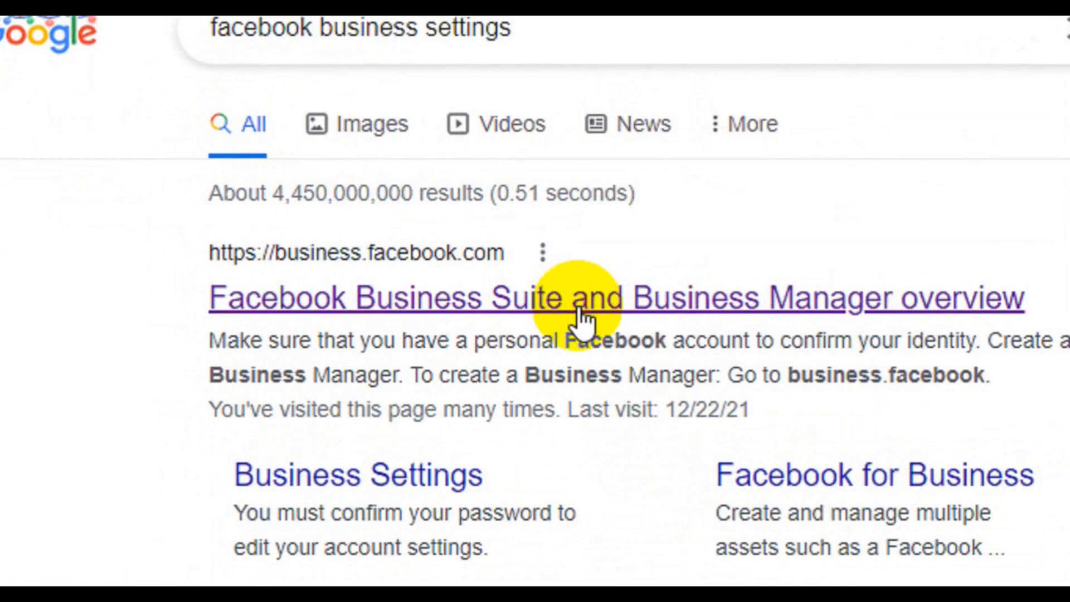
{"action": "left_click", "coordinate": [579, 309]}
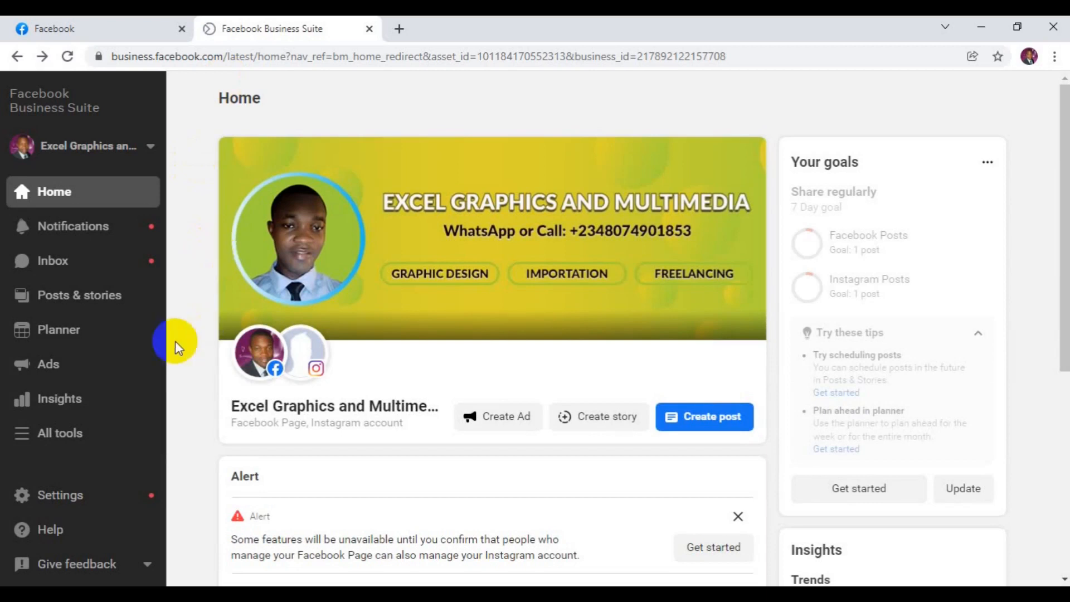
- Go through the Business Suite ad account settings to Ads Manager and start creating a new campaign
{"action": "left_click", "coordinate": [80, 506]}
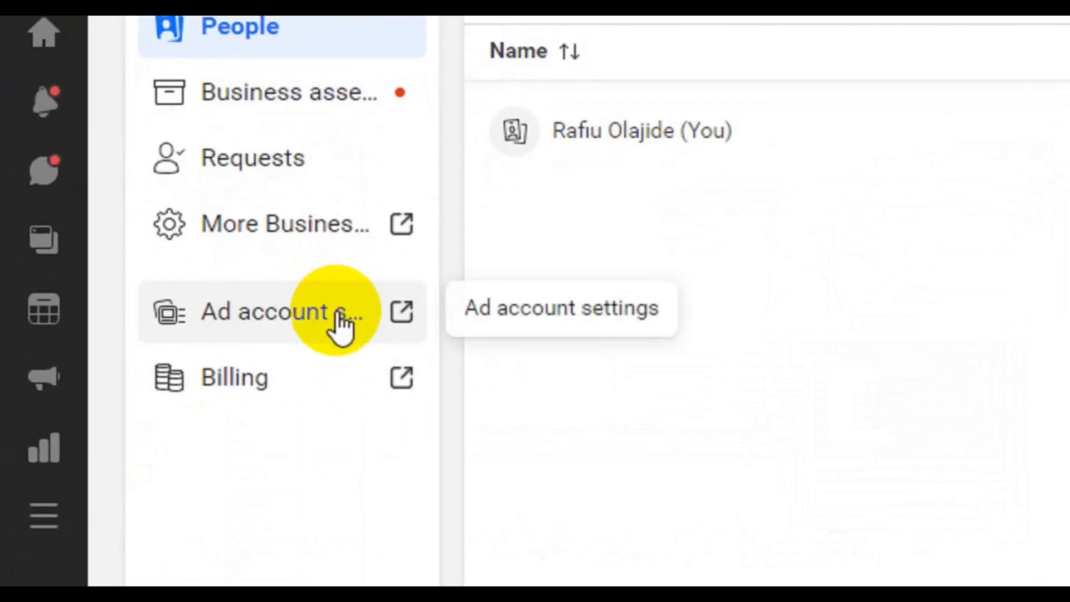
{"action": "left_click", "coordinate": [338, 321]}
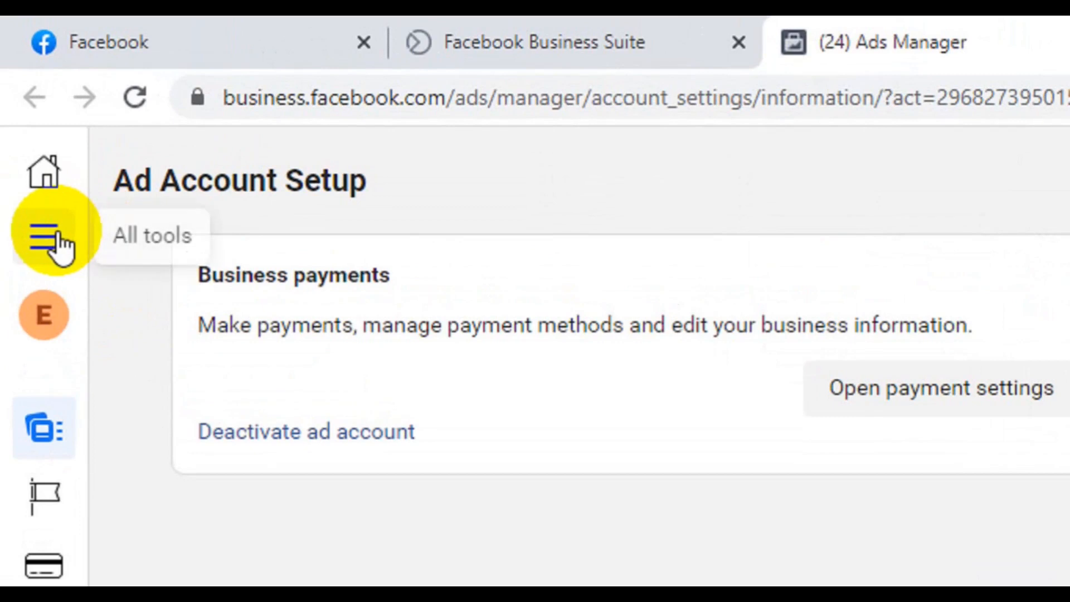
{"action": "left_click", "coordinate": [58, 234]}
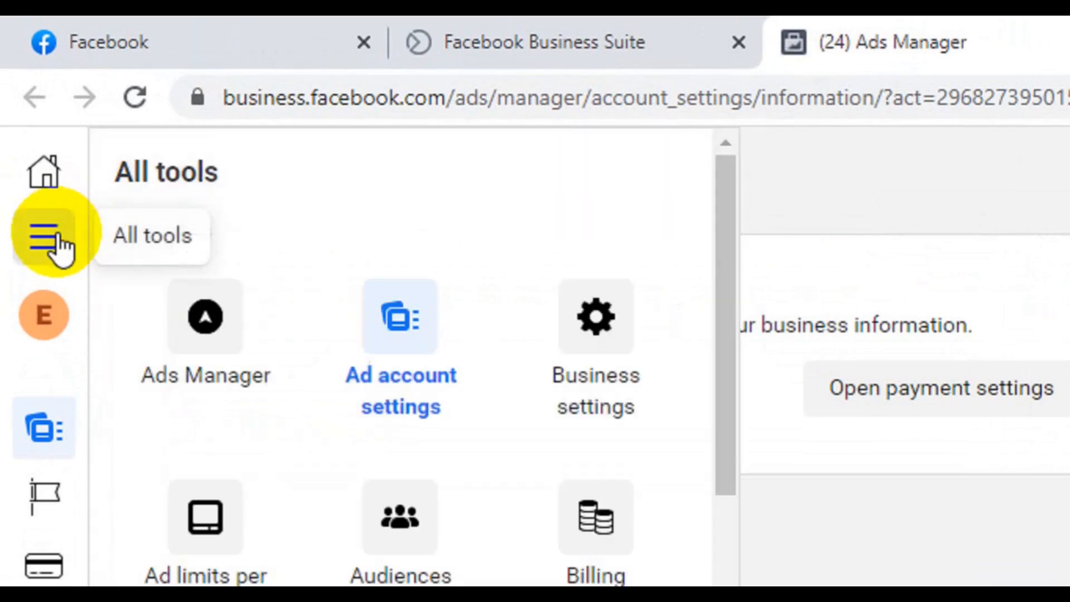
{"action": "left_click", "coordinate": [213, 383]}
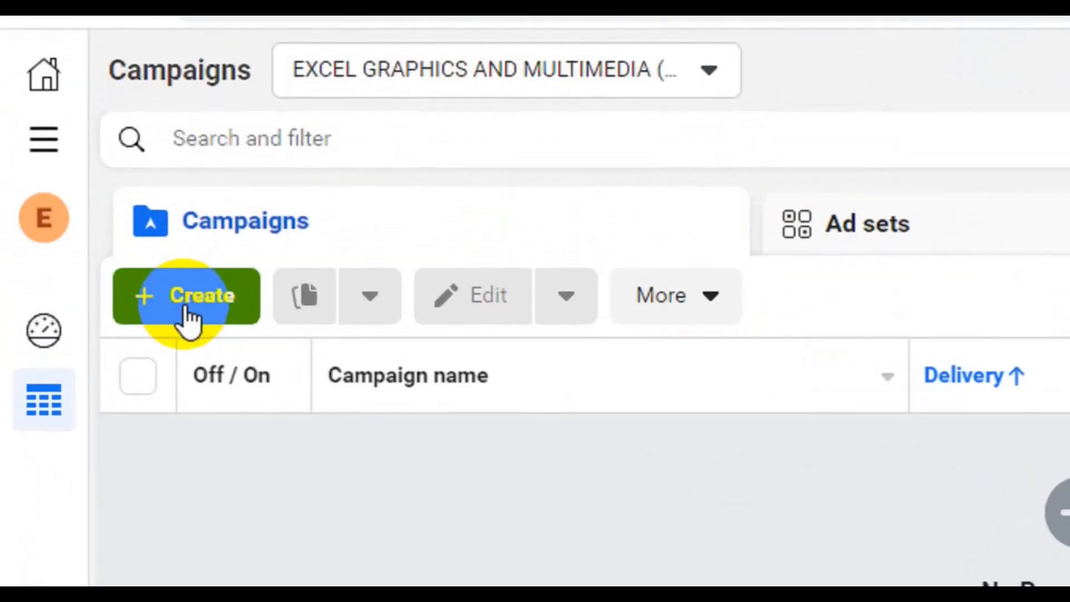
{"action": "left_click", "coordinate": [187, 315]}
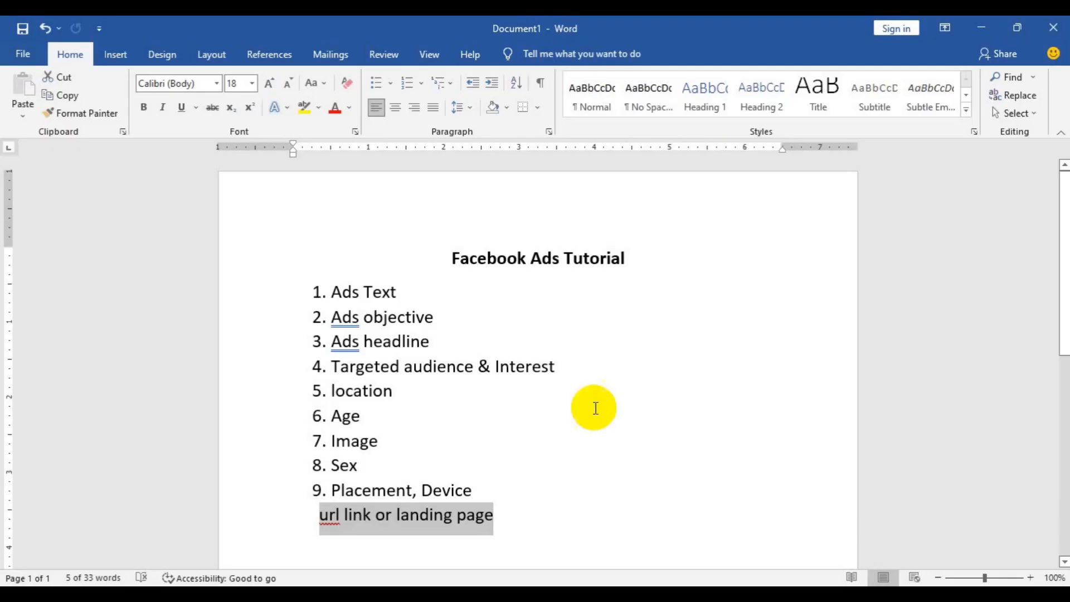
- Switch to the Word document and highlight the "Ads objective" item in the Facebook Ads Tutorial list
{"action": "left_click_drag", "start_coordinate": [456, 327], "coordinate": [337, 326]}
{"action": "left_click", "coordinate": [337, 327]}
{"action": "left_click", "coordinate": [437, 317]}
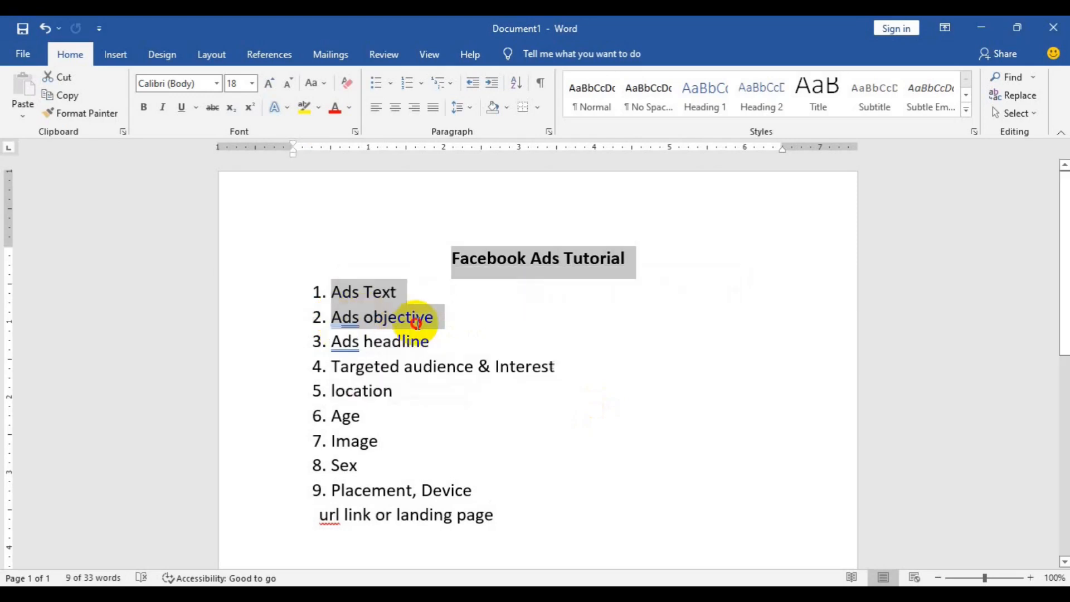
{"action": "left_click", "coordinate": [438, 318]}
{"action": "double_click", "coordinate": [437, 318]}
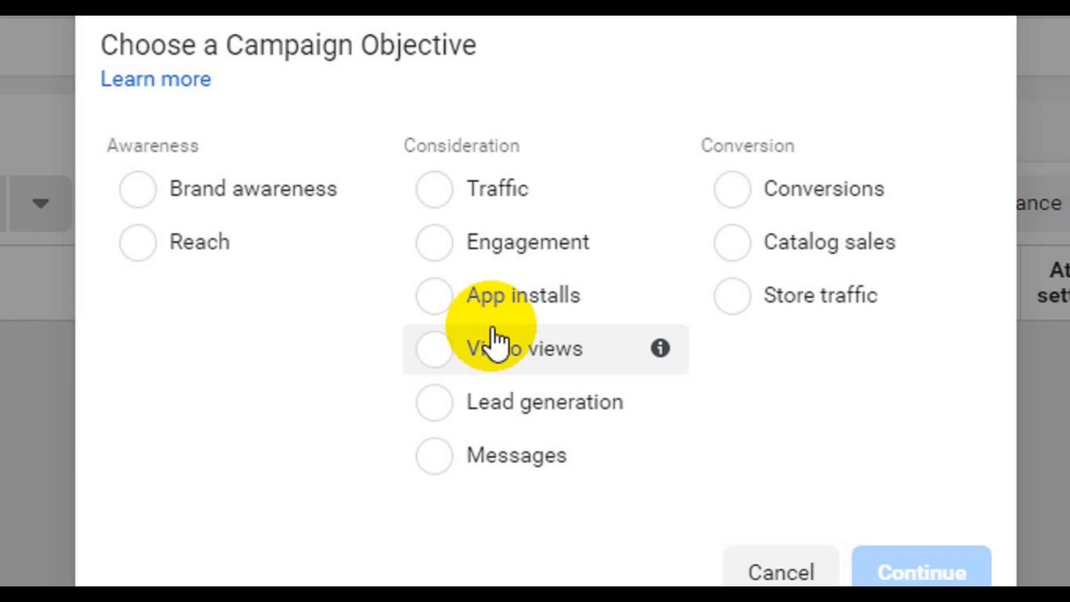
- Choose Traffic as the objective of the new Ads Manager campaign and continue to its setup
{"action": "left_click", "coordinate": [436, 193]}
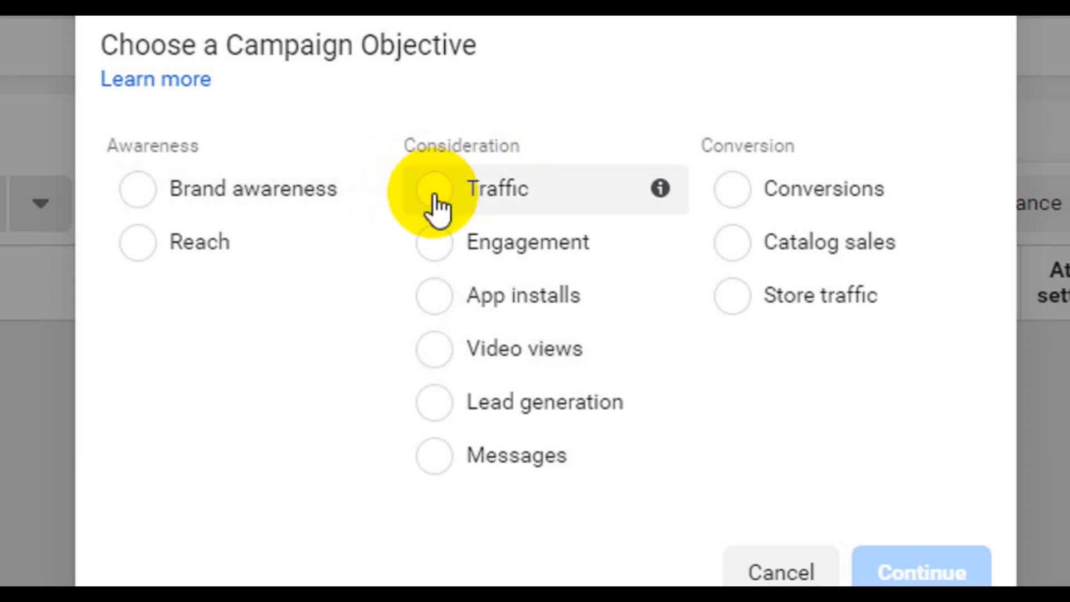
{"action": "left_click", "coordinate": [434, 194]}
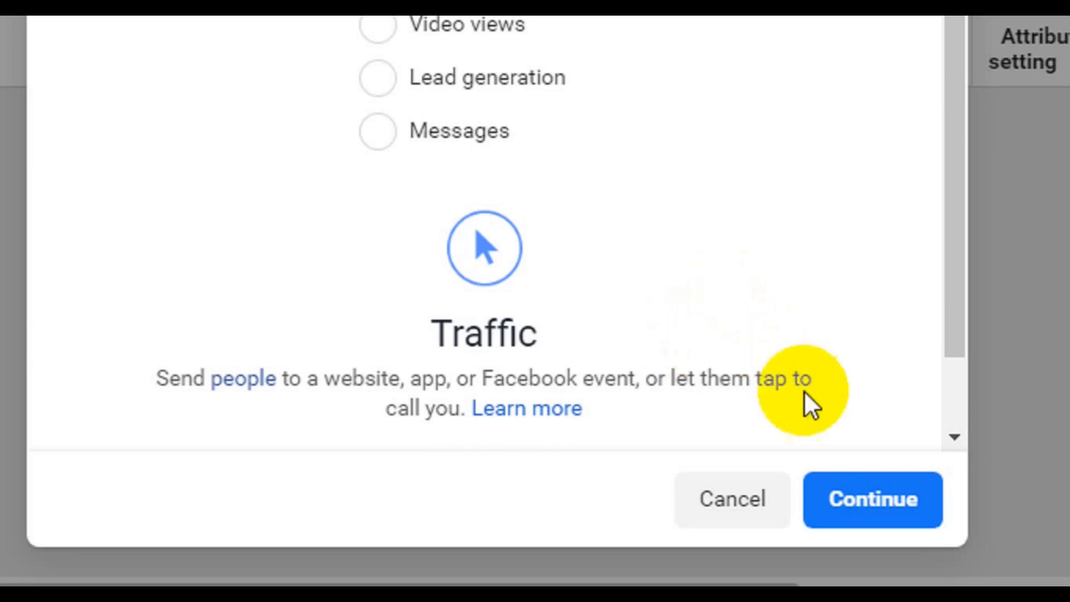
{"action": "left_click", "coordinate": [809, 496]}
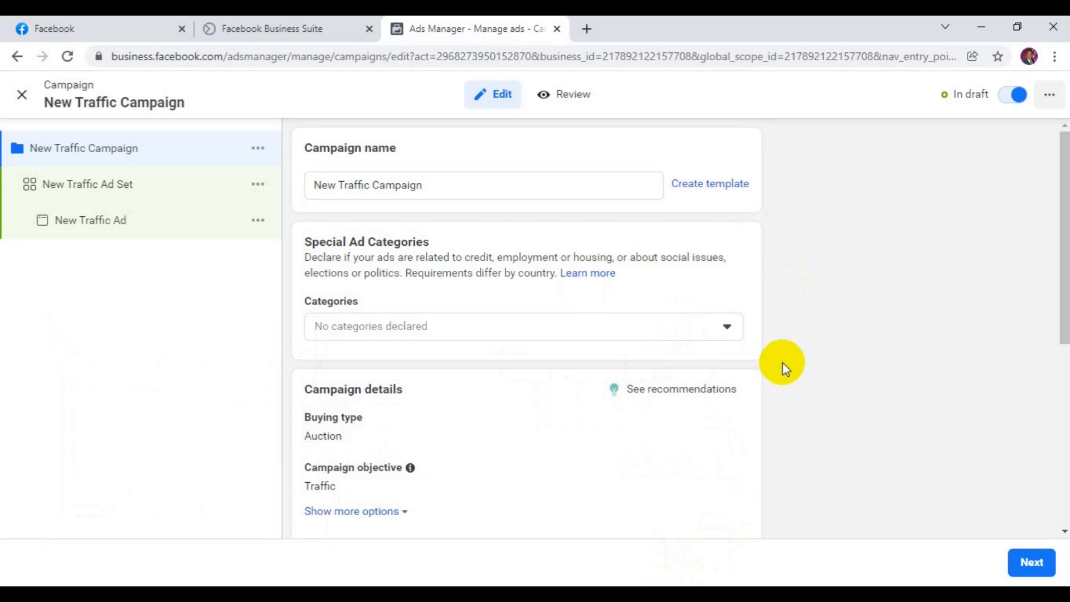
- Rename the new traffic campaign as "Importation Training"
{"action": "left_click", "coordinate": [514, 186]}
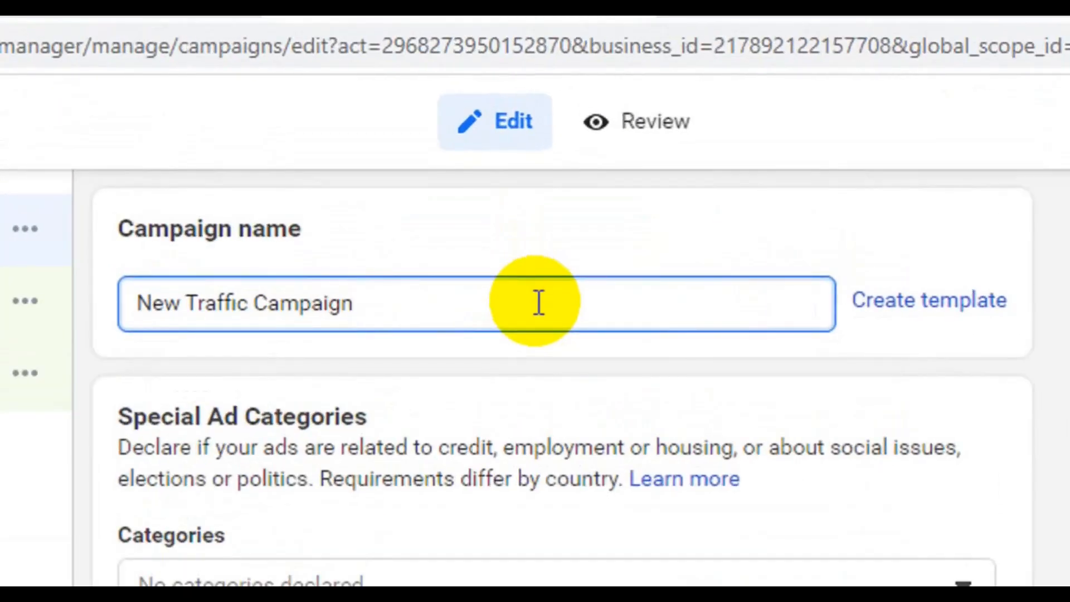
{"action": "type", "text": "a"}
{"action": "triple_click", "coordinate": [530, 303]}
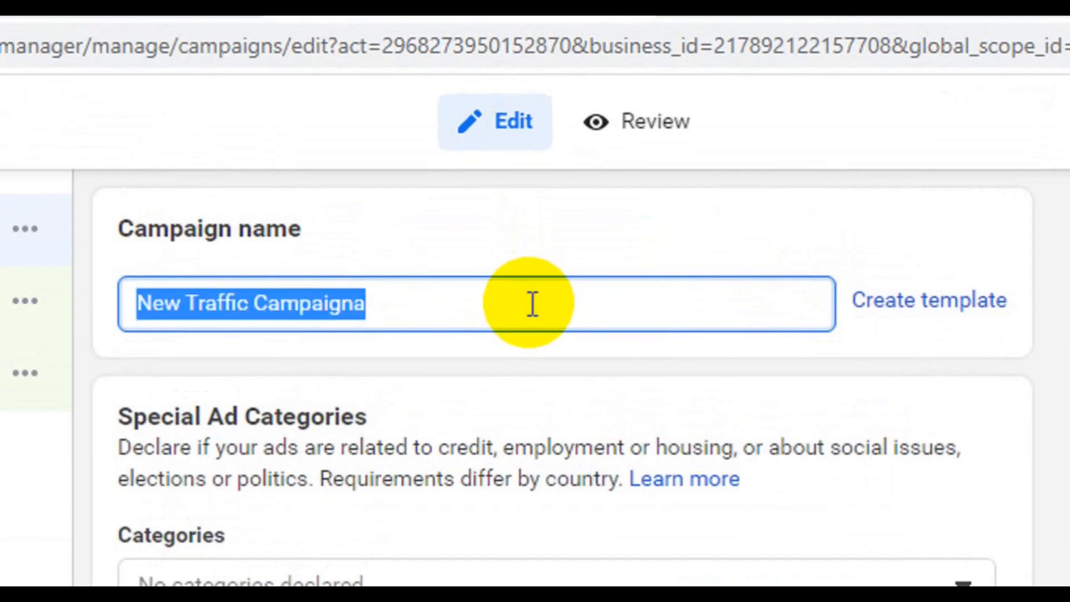
{"action": "left_click", "coordinate": [532, 304]}
{"action": "triple_click", "coordinate": [532, 303]}
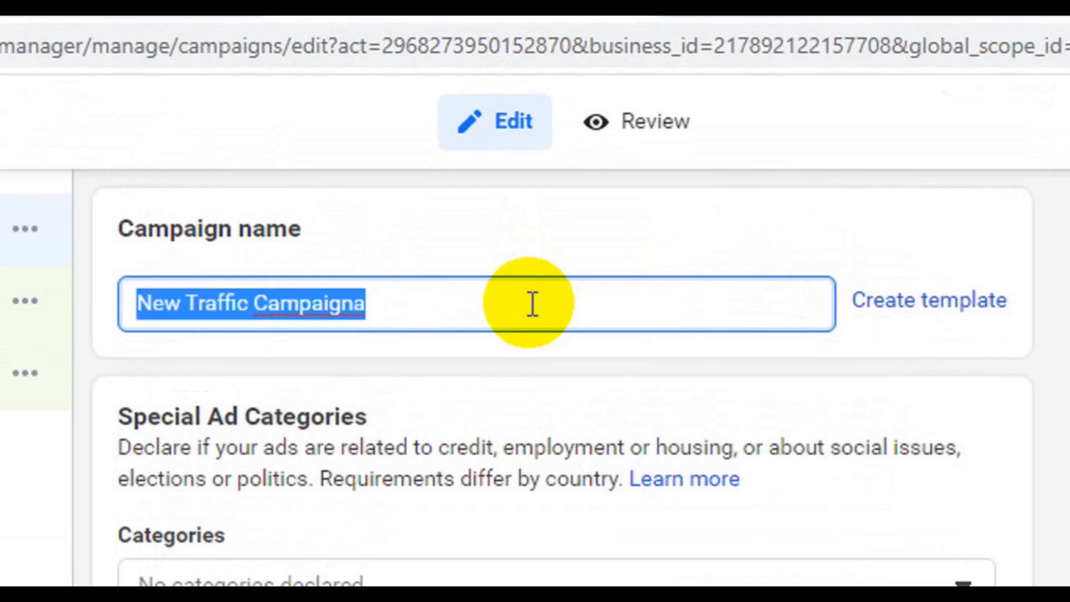
{"action": "type", "text": "Imp"}
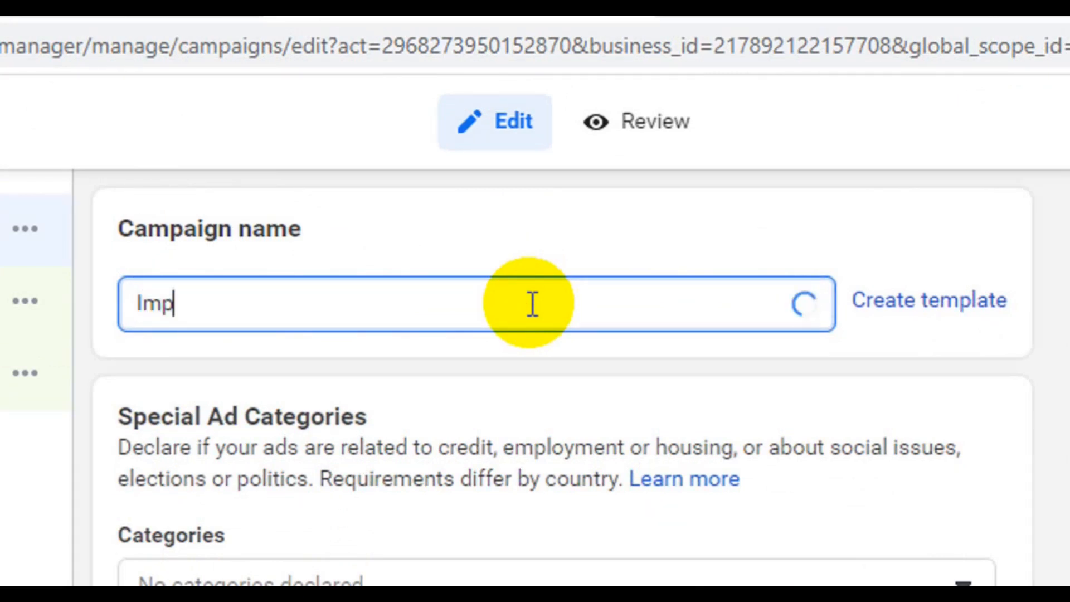
{"action": "type", "text": "ortation "}
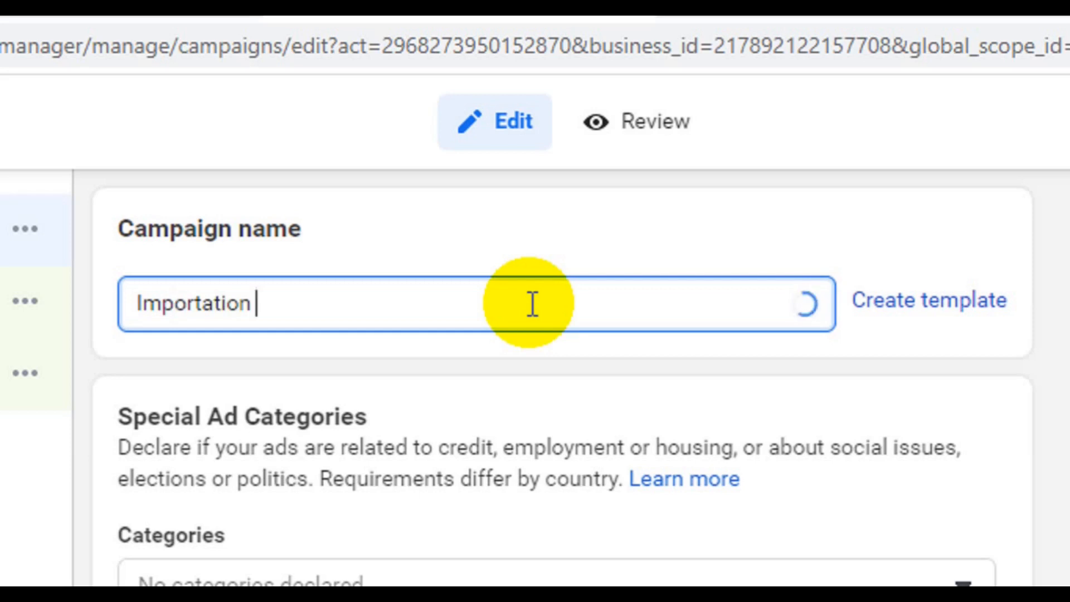
{"action": "type", "text": "Training"}
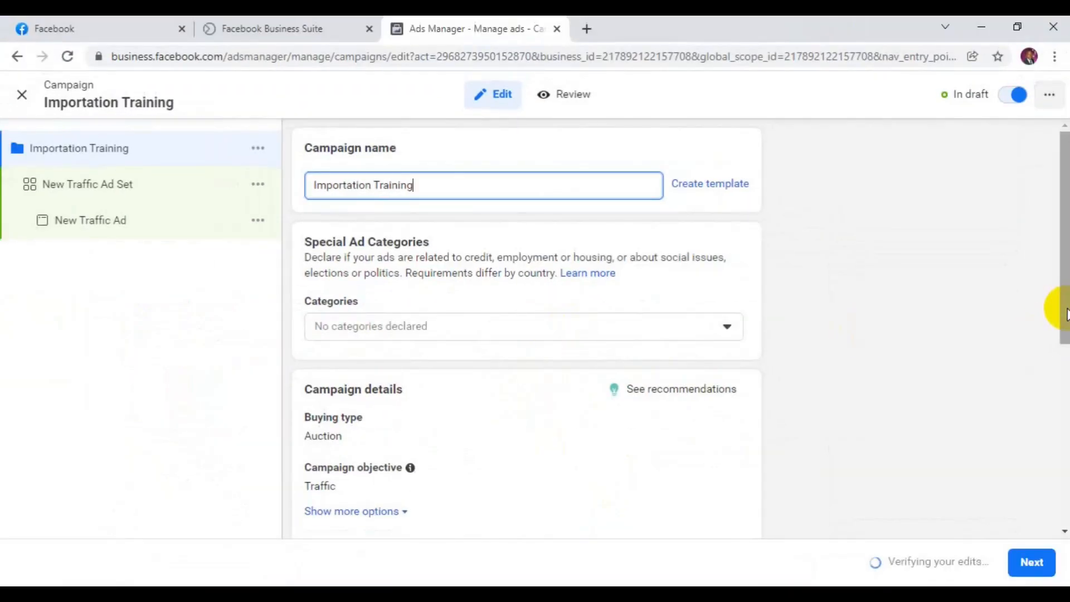
- Leave the A/B test and campaign budget optimization off and continue to the ad set setup
{"action": "left_click_drag", "start_coordinate": [1066, 312], "coordinate": [1062, 441]}
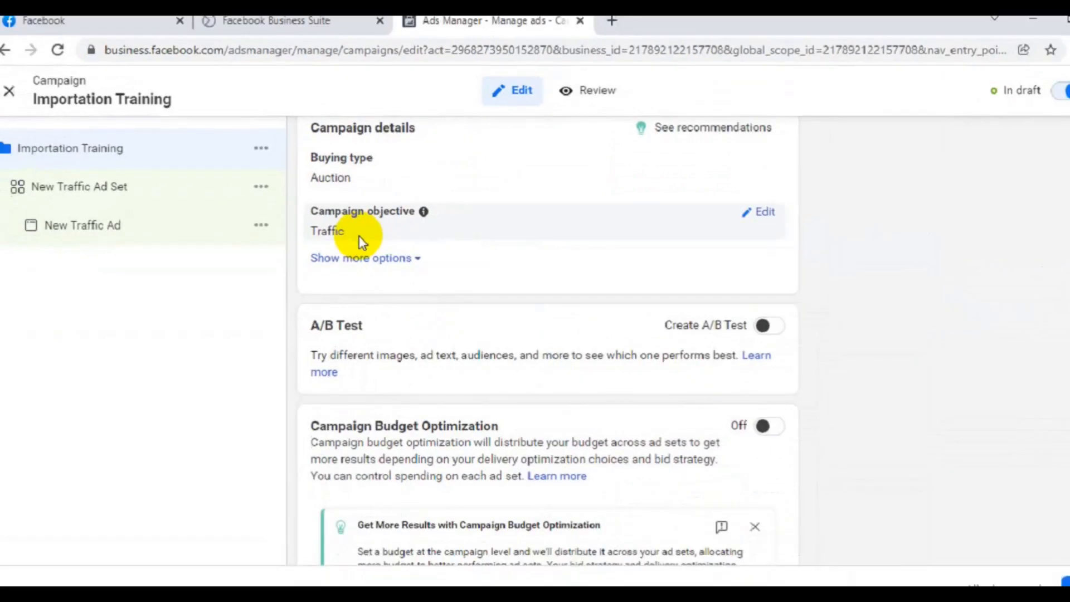
{"action": "left_click_drag", "start_coordinate": [1063, 334], "coordinate": [1062, 384]}
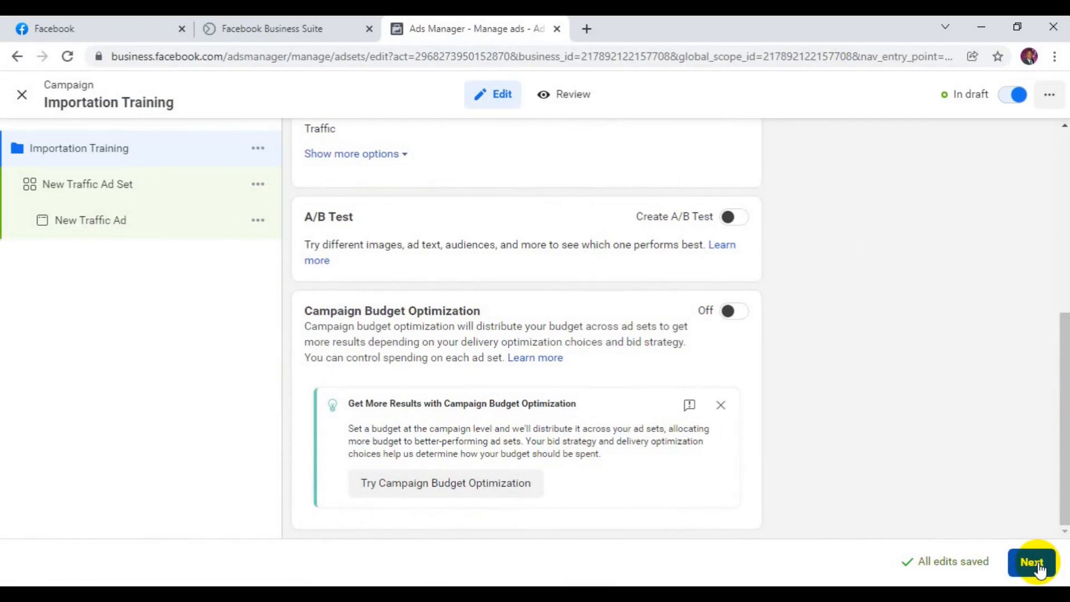
{"action": "left_click", "coordinate": [1035, 564]}
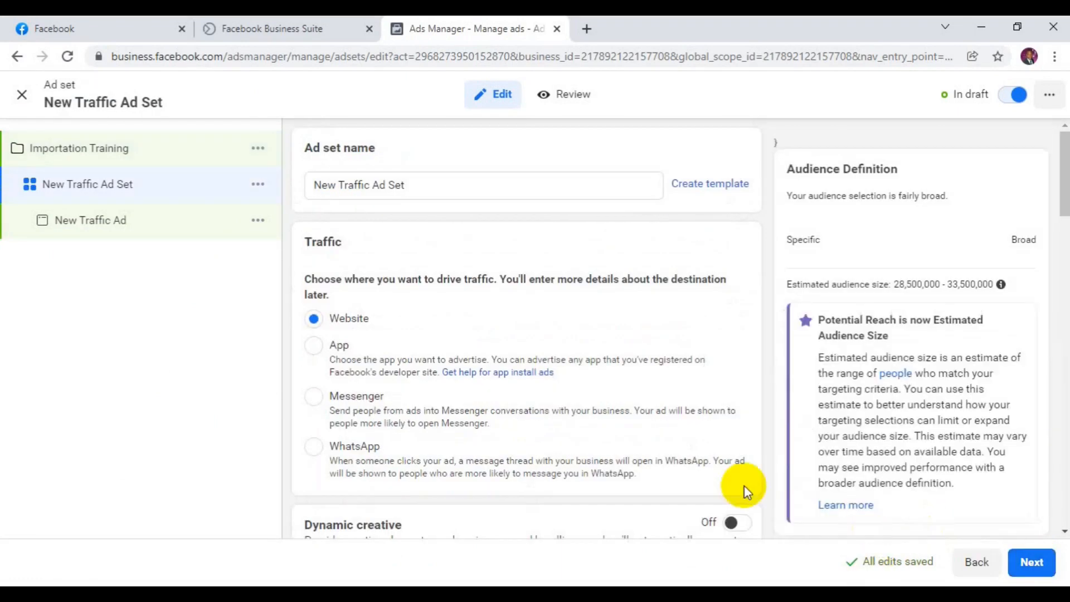
- Rename the new traffic ad set as "Importation Training"
{"action": "left_click", "coordinate": [453, 184]}
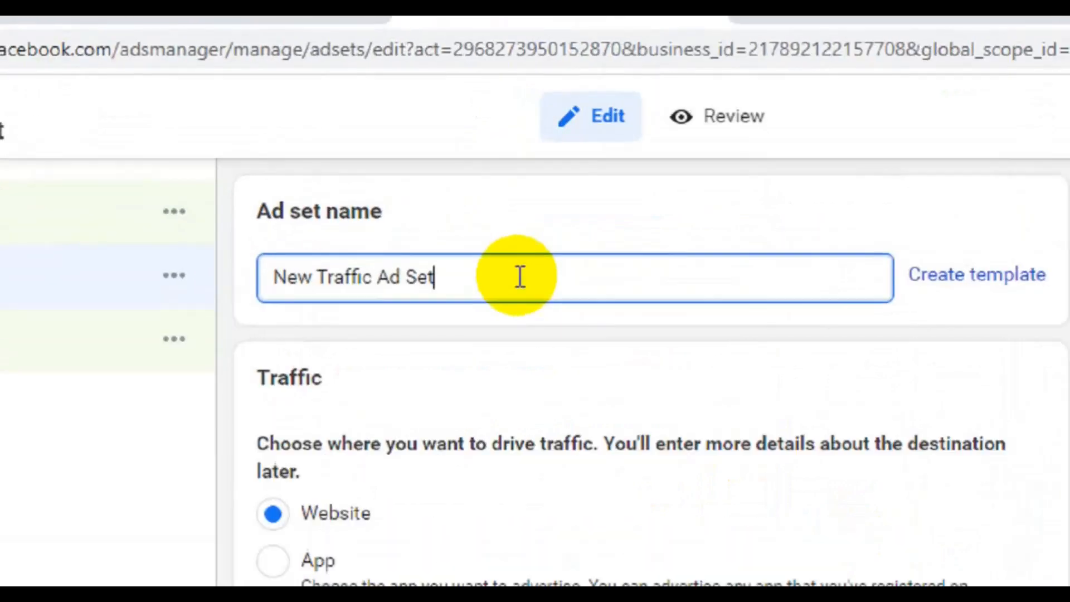
{"action": "triple_click", "coordinate": [520, 277]}
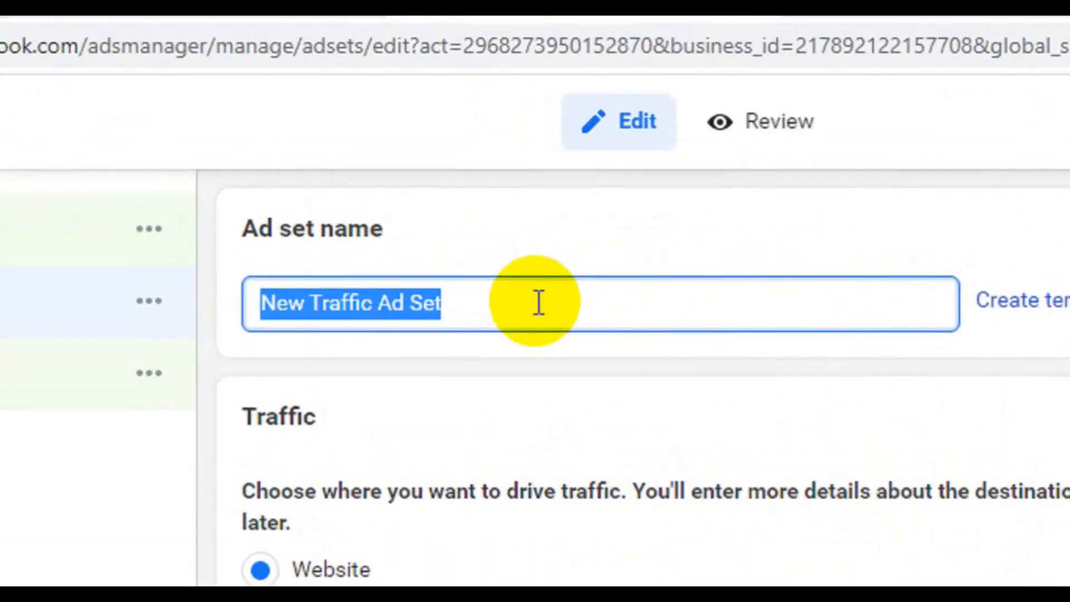
{"action": "type", "text": "Importat"}
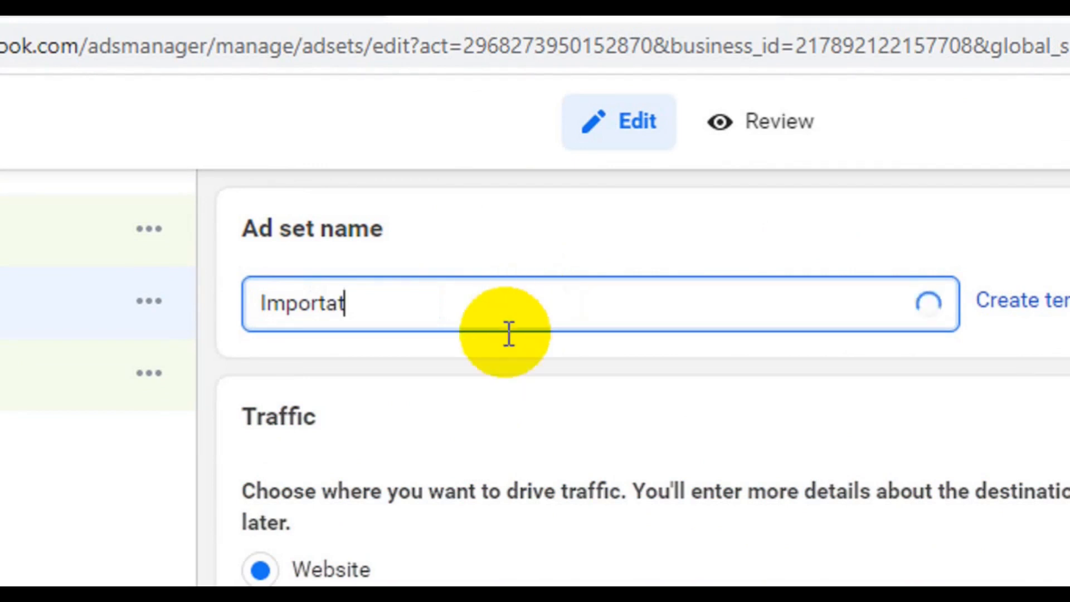
{"action": "type", "text": "ion Training"}
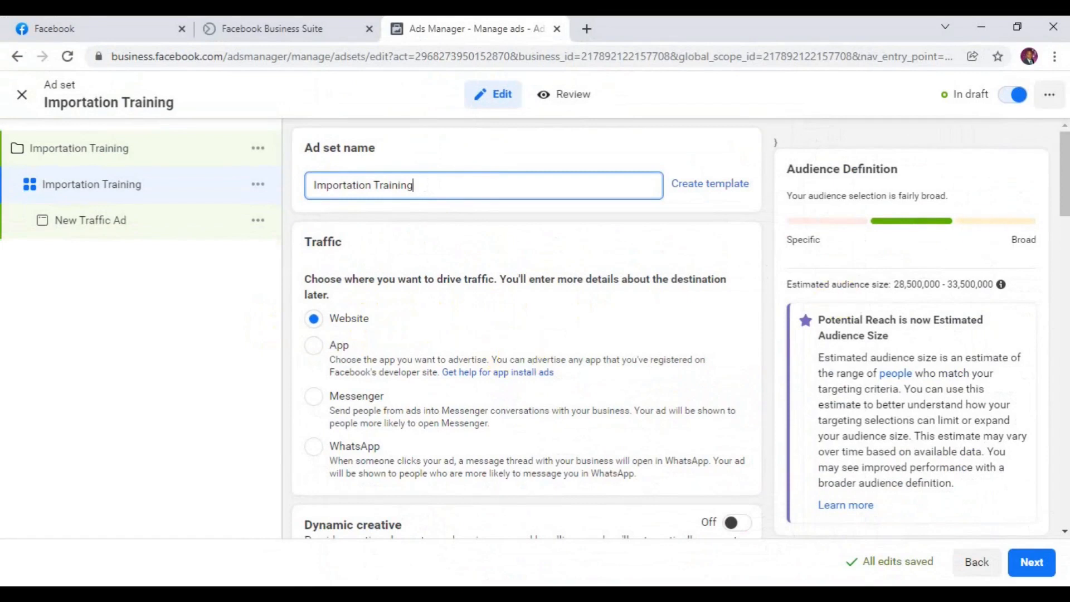
- Try a cost control amount of 1000 in the ad set's delivery optimization and clear it again
{"action": "scroll", "coordinate": [526, 329], "scroll_direction": "down", "scroll_amount": 2}
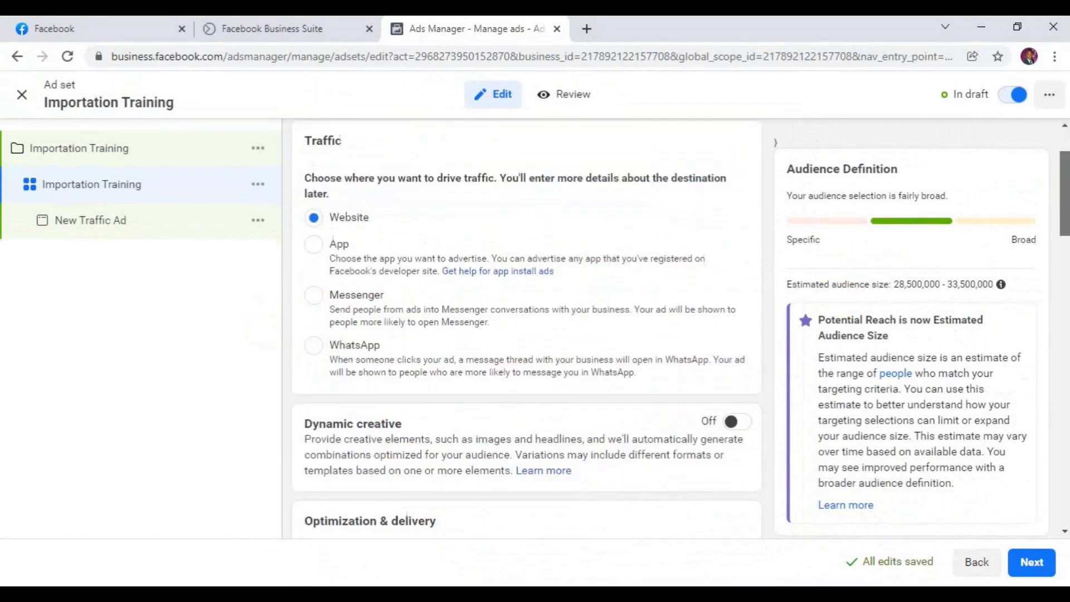
{"action": "scroll", "coordinate": [527, 329], "scroll_direction": "down", "scroll_amount": 3}
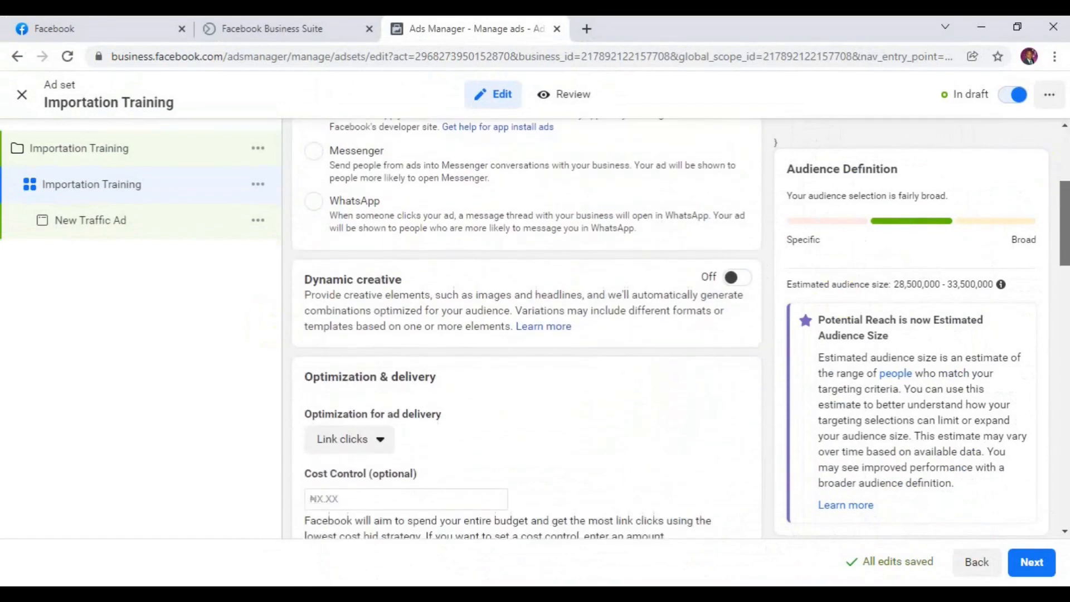
{"action": "scroll", "coordinate": [527, 329], "scroll_direction": "down", "scroll_amount": 2}
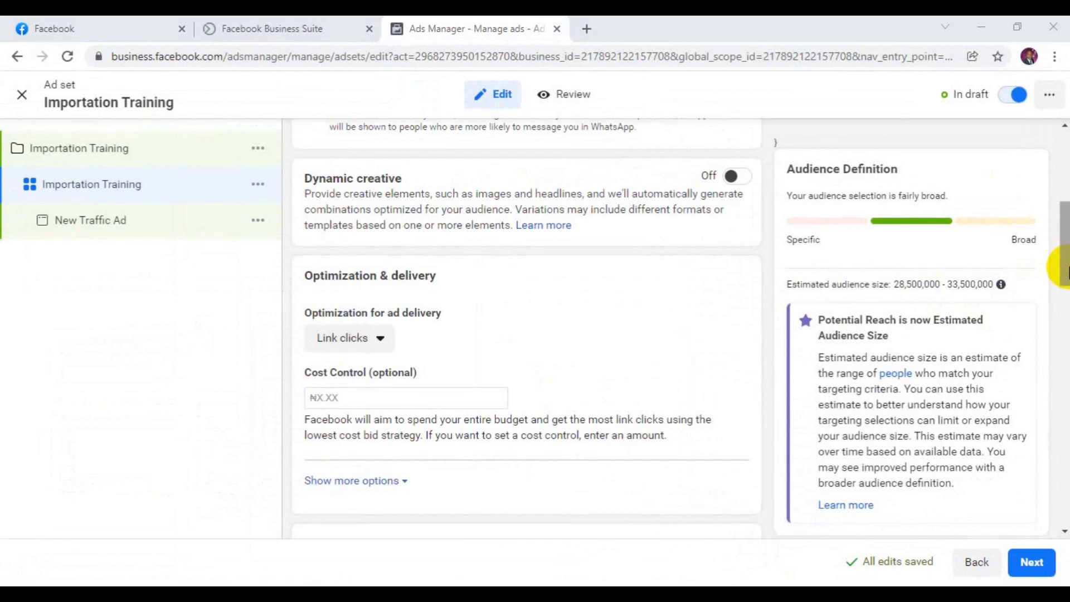
{"action": "mouse_move", "coordinate": [1064, 270]}
{"action": "left_mouse_down"}
{"action": "mouse_move", "coordinate": [1061, 226]}
{"action": "mouse_move", "coordinate": [1065, 287]}
{"action": "left_mouse_up"}
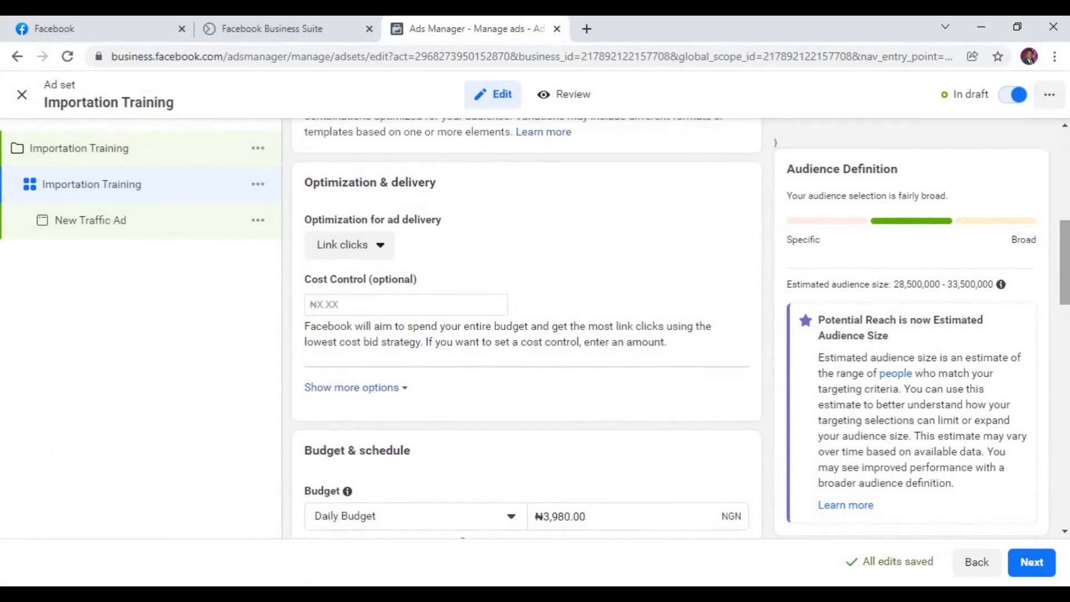
{"action": "left_click", "coordinate": [482, 315]}
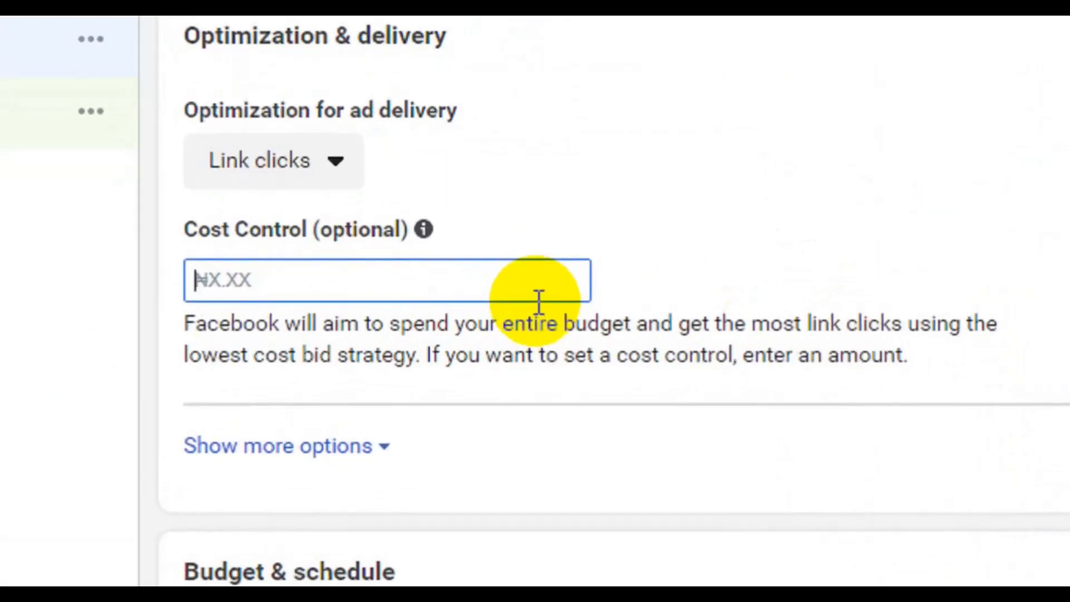
{"action": "type", "text": "1000"}
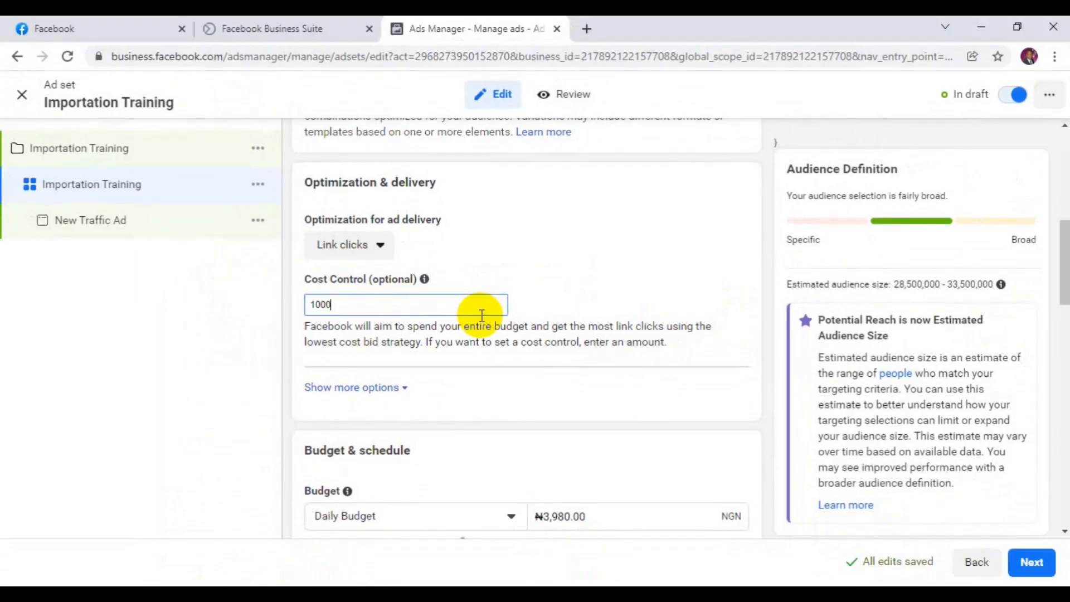
{"action": "key", "text": "BackSpace"}
{"action": "key", "text": "BackSpace"}
{"action": "key", "text": "BackSpace"}
{"action": "key", "text": "BackSpace"}
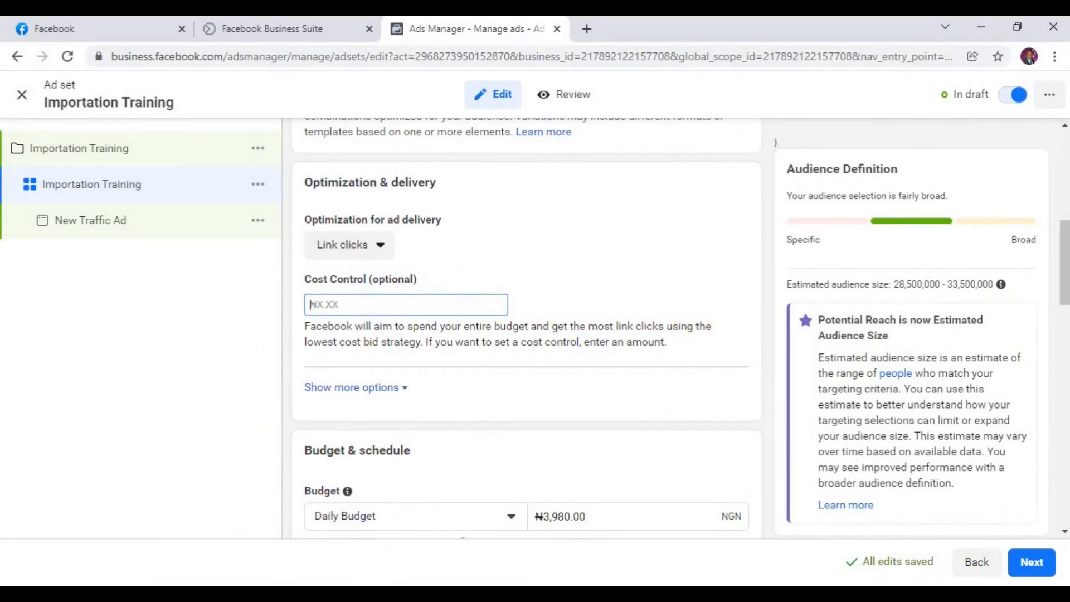
- Set the ad set's daily budget to ₦1,000.00
{"action": "left_click_drag", "start_coordinate": [1066, 265], "coordinate": [1065, 305]}
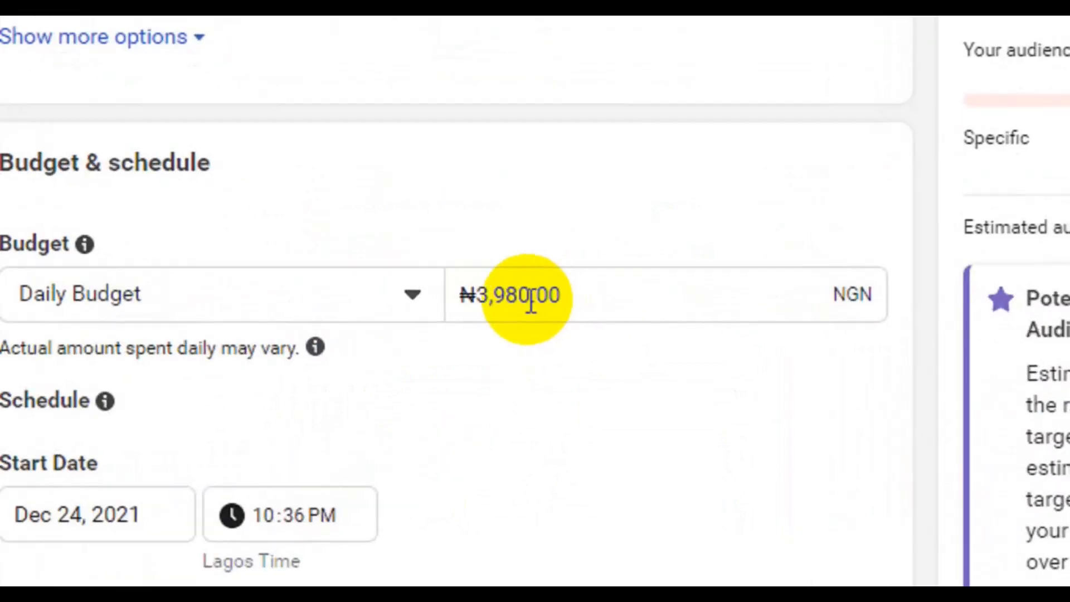
{"action": "left_click", "coordinate": [531, 303]}
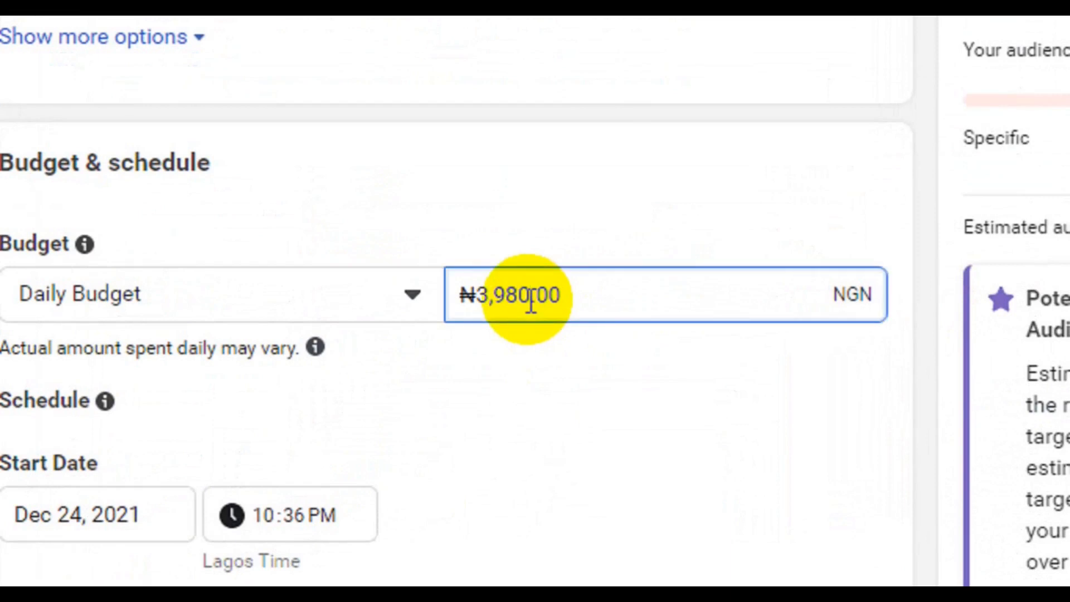
{"action": "key", "text": "BackSpace"}
{"action": "key", "text": "BackSpace"}
{"action": "type", "text": "00"}
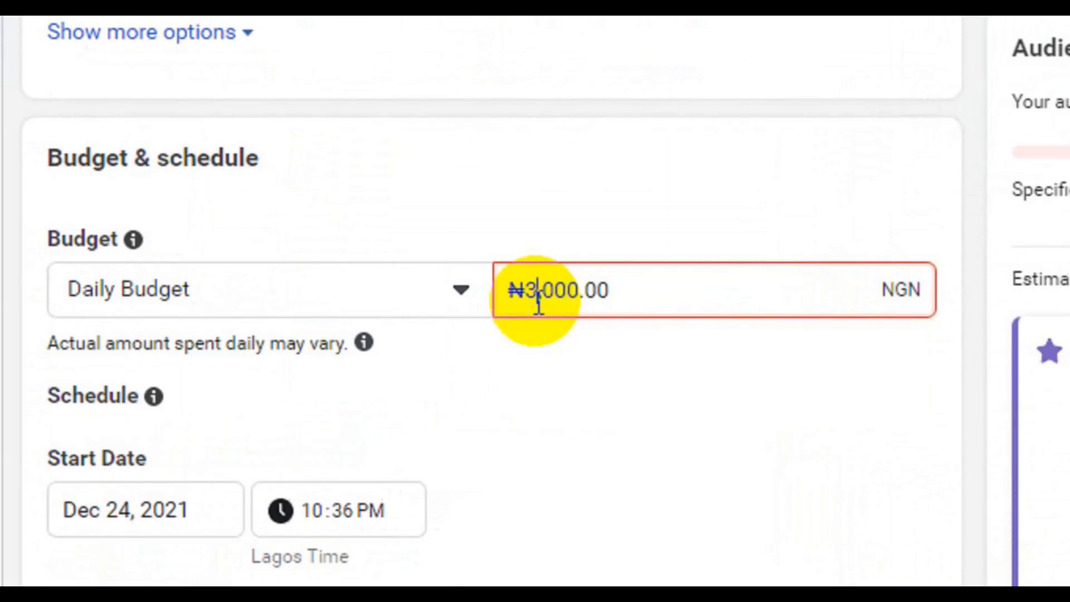
{"action": "key", "text": "BackSpace"}
{"action": "type", "text": "1"}
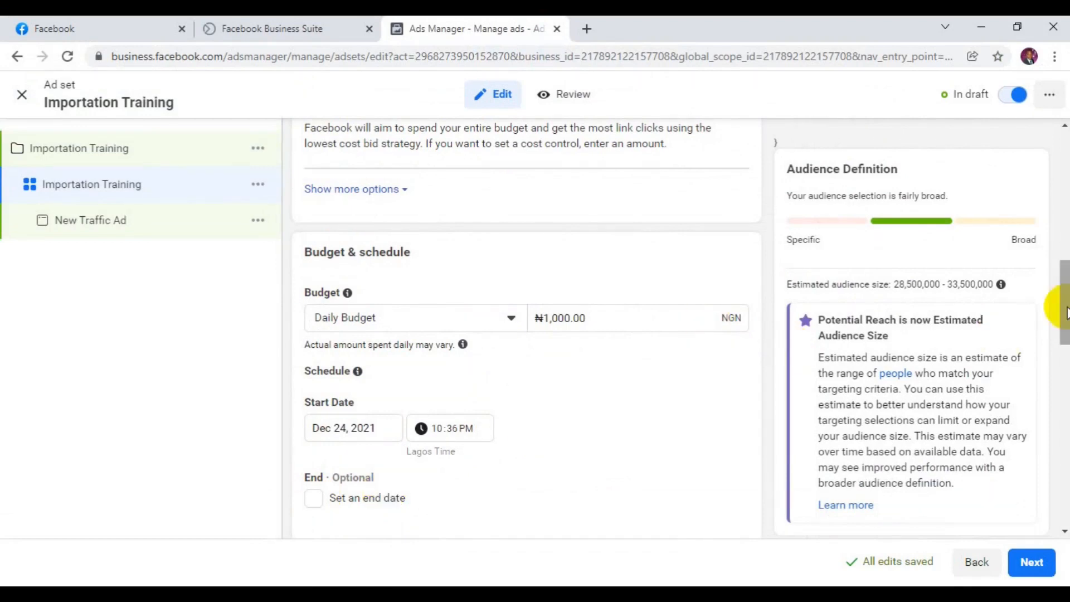
- Open the audience locations for editing and remove Nigeria from them
{"action": "scroll", "coordinate": [527, 329], "scroll_direction": "down", "scroll_amount": 4}
{"action": "scroll", "coordinate": [409, 240], "scroll_direction": "down", "scroll_amount": 3}
{"action": "scroll", "coordinate": [526, 329], "scroll_direction": "down", "scroll_amount": 2}
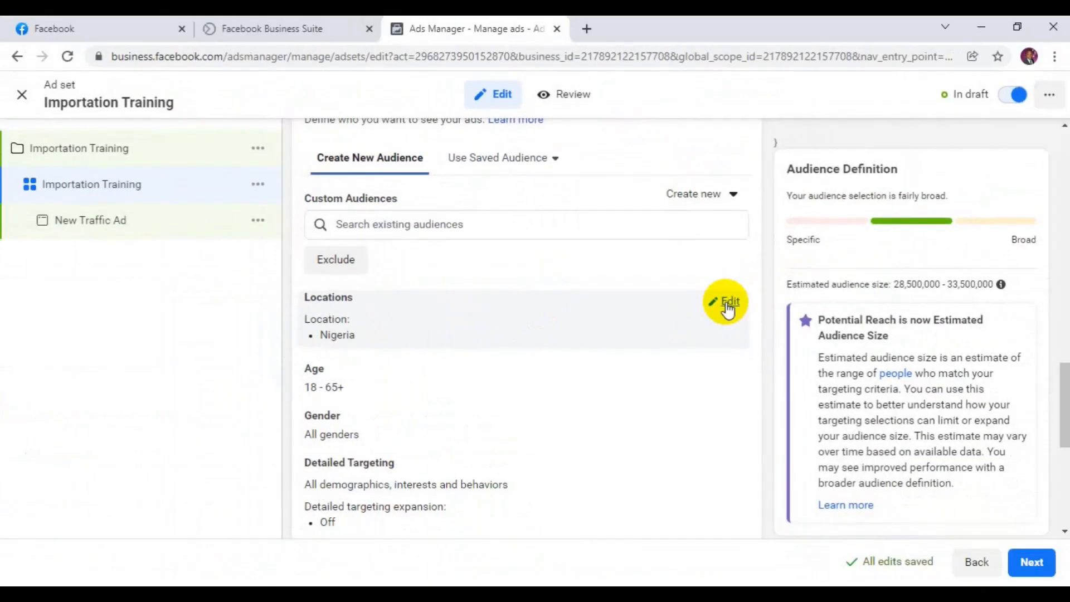
{"action": "left_click", "coordinate": [728, 307]}
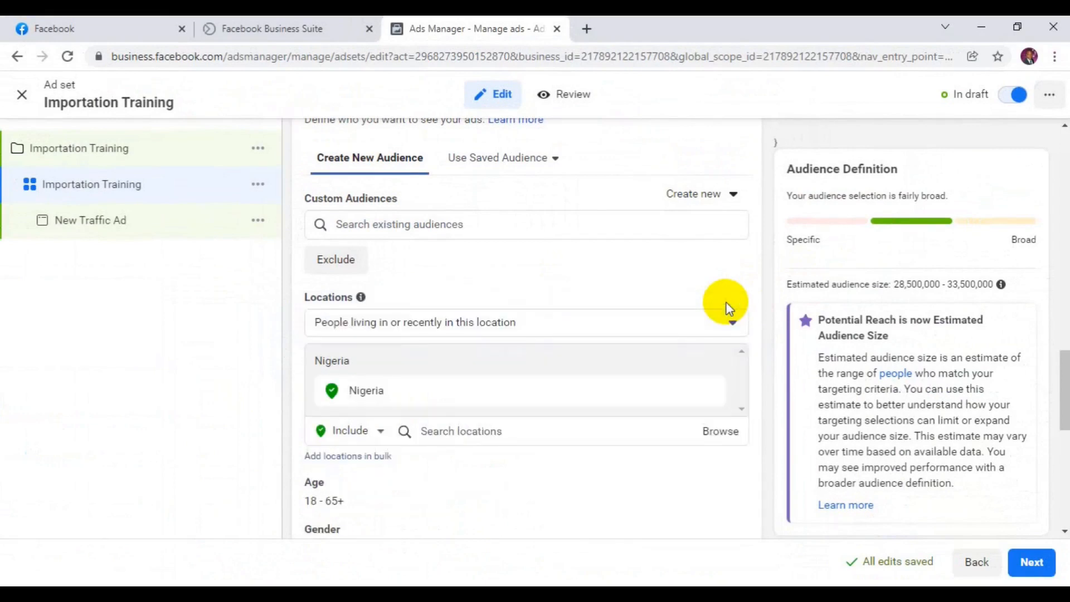
{"action": "mouse_move", "coordinate": [713, 395]}
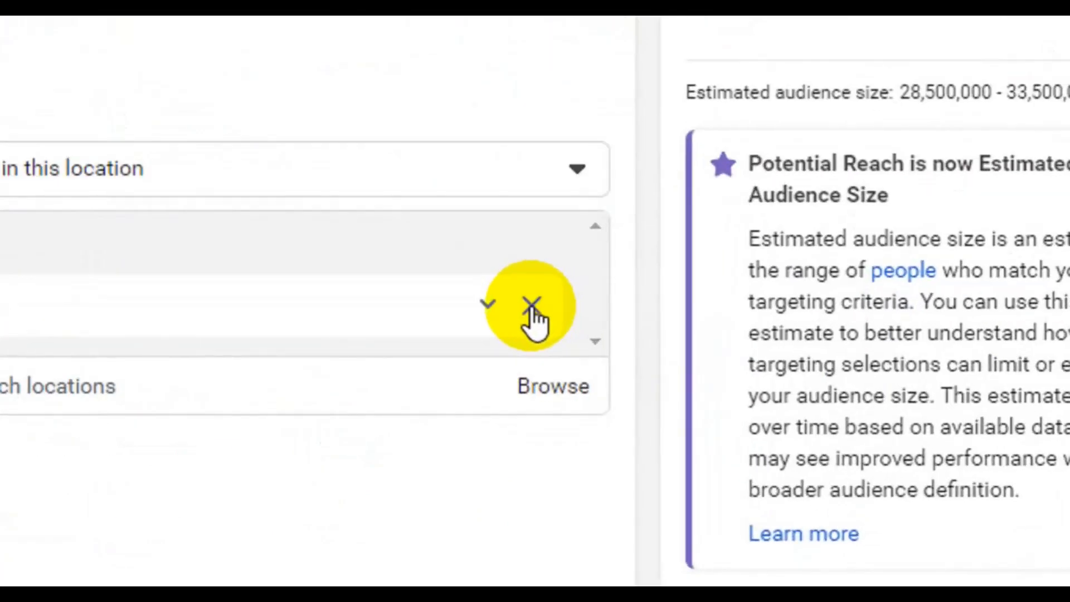
{"action": "left_click", "coordinate": [710, 392]}
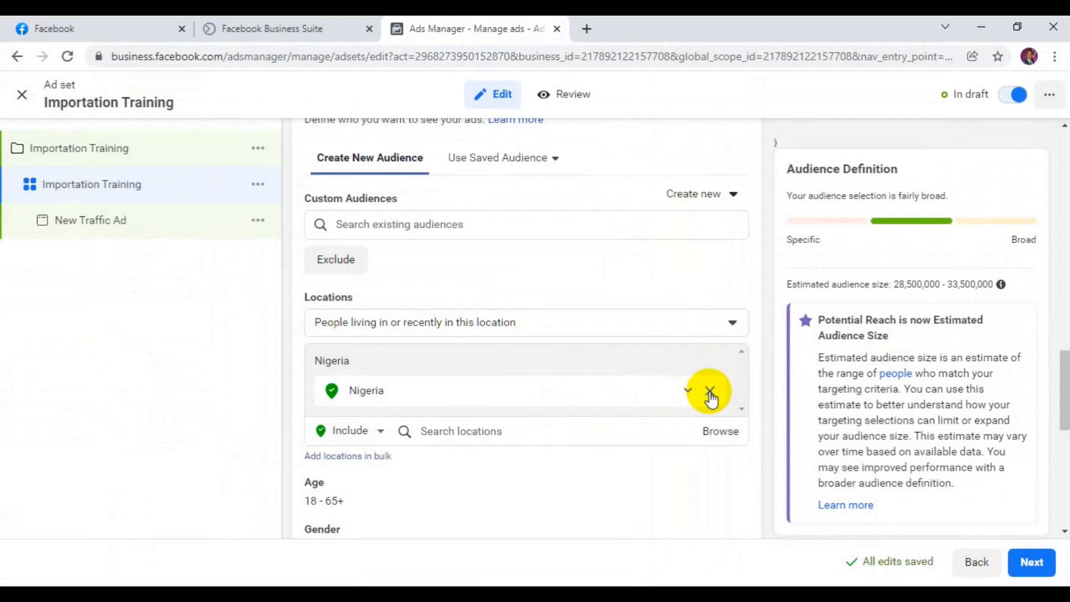
{"action": "left_click", "coordinate": [710, 393]}
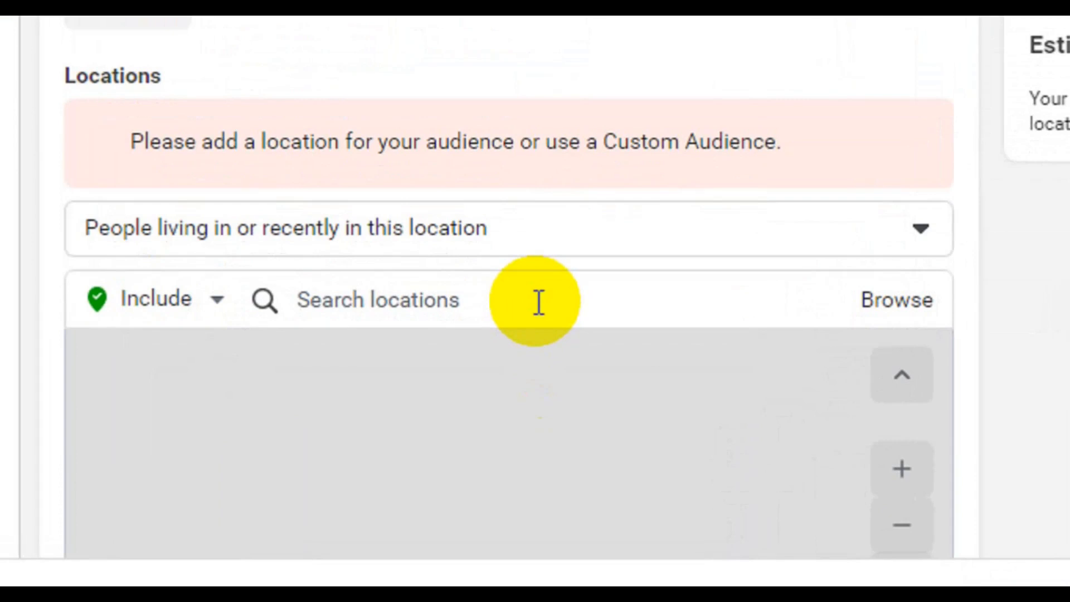
- Add the state of Lagos, Nigeria as an included audience location and highlight the upper figure of the estimated audience size
{"action": "left_click", "coordinate": [391, 301]}
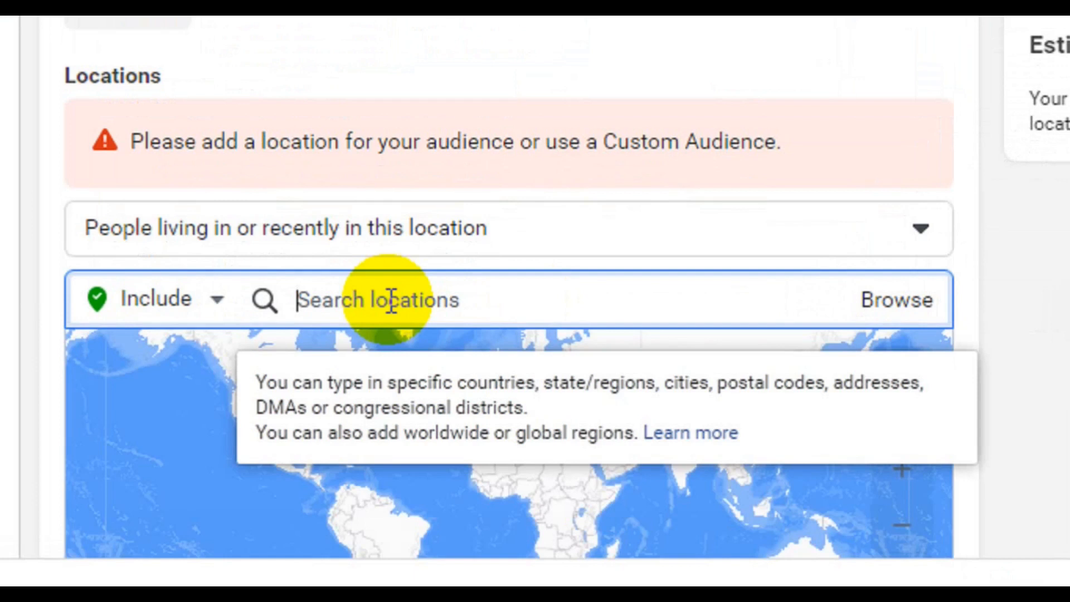
{"action": "type", "text": "lagos"}
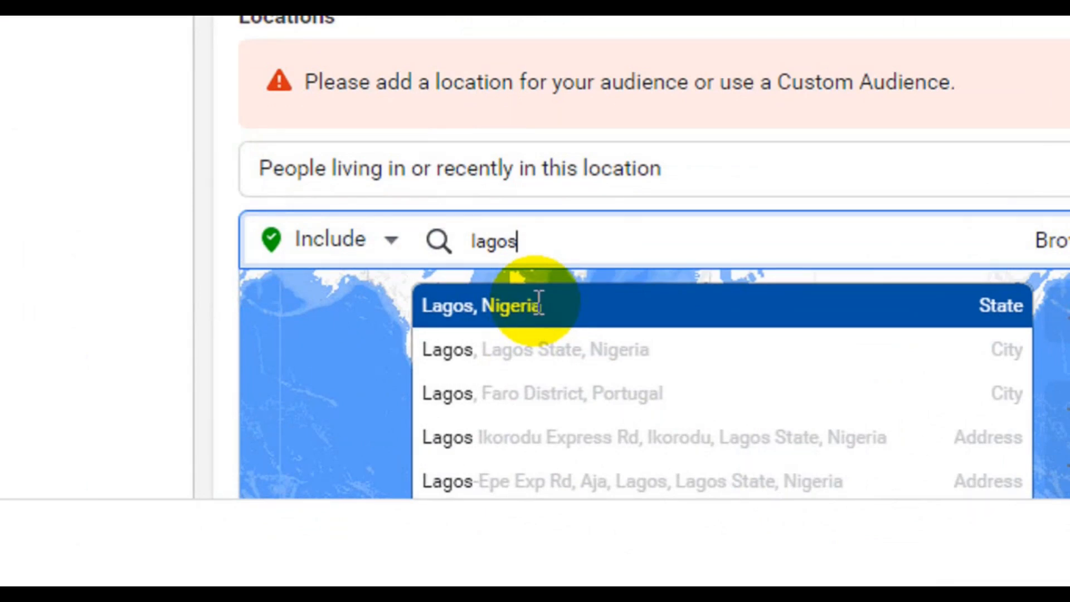
{"action": "left_click", "coordinate": [538, 312]}
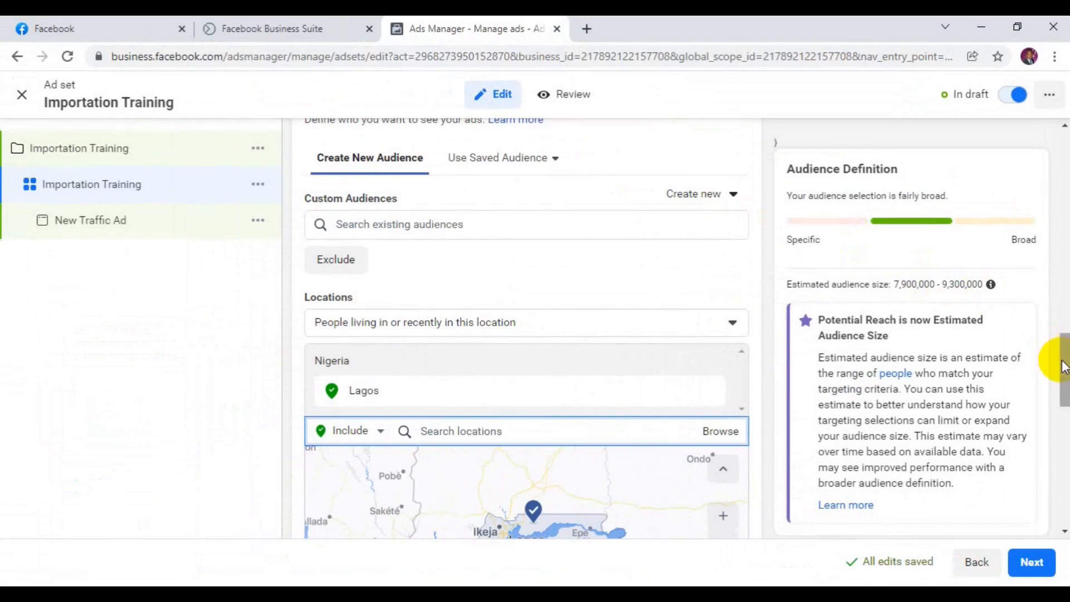
{"action": "left_click_drag", "start_coordinate": [1062, 366], "coordinate": [1062, 399]}
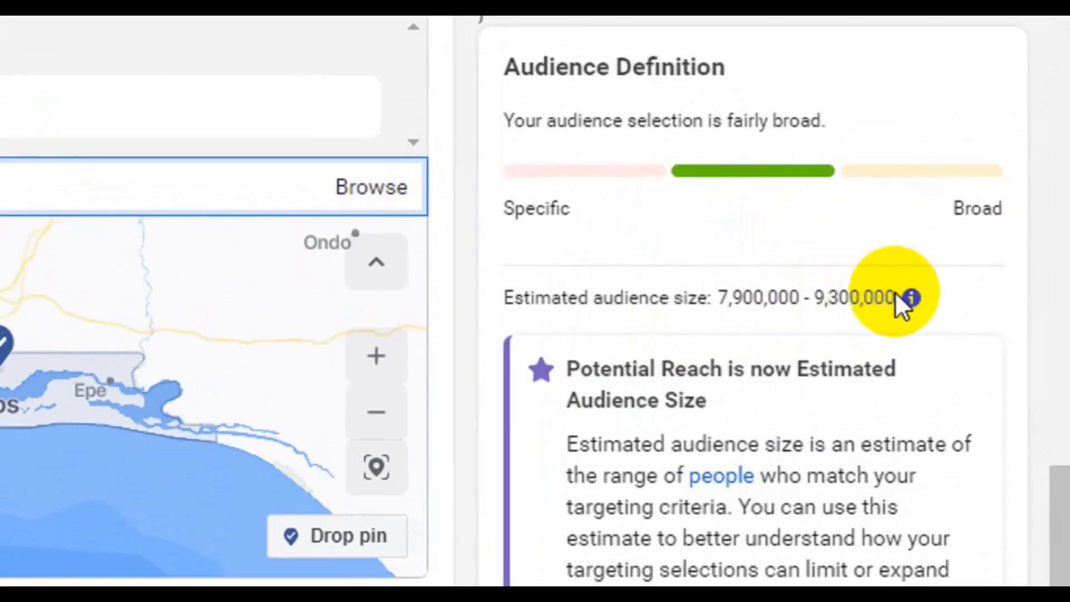
{"action": "left_click_drag", "start_coordinate": [896, 298], "coordinate": [812, 300]}
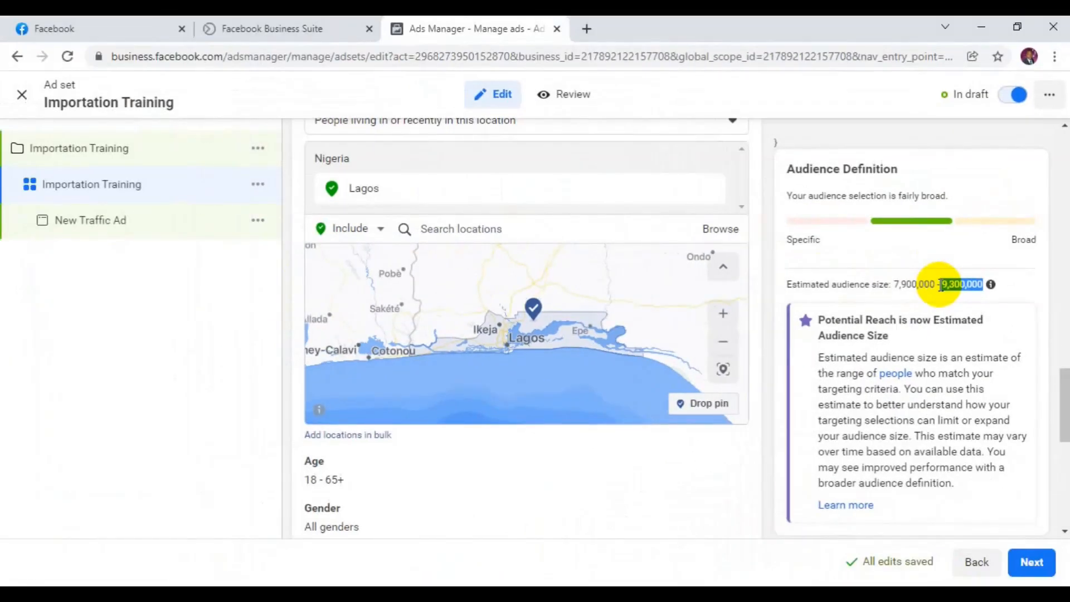
- Open the audience age range for editing and set the minimum age to 30
{"action": "left_click_drag", "start_coordinate": [1062, 379], "coordinate": [1064, 402]}
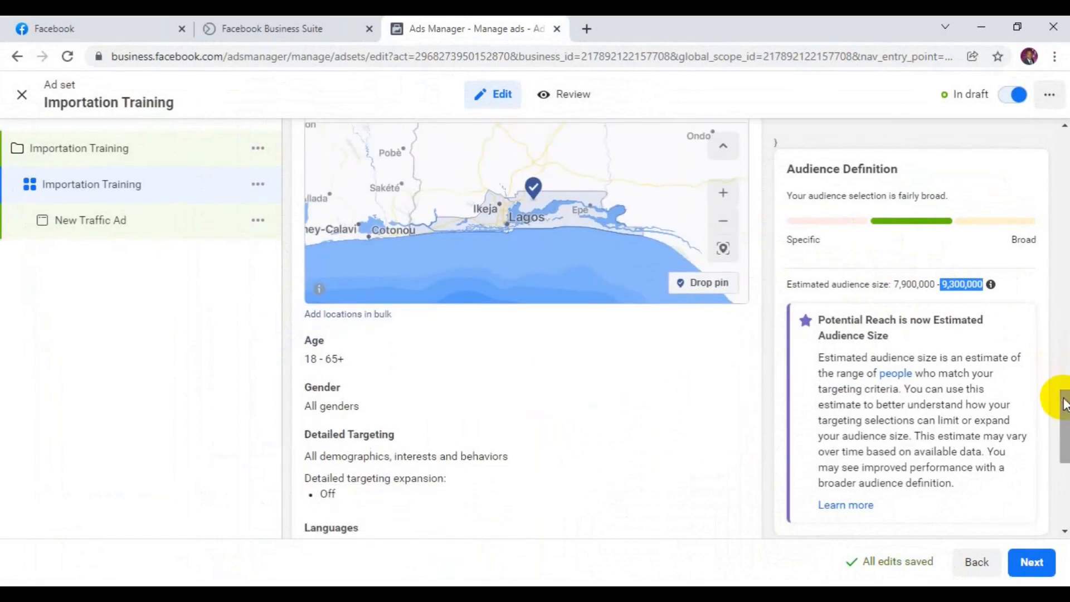
{"action": "mouse_move", "coordinate": [334, 356]}
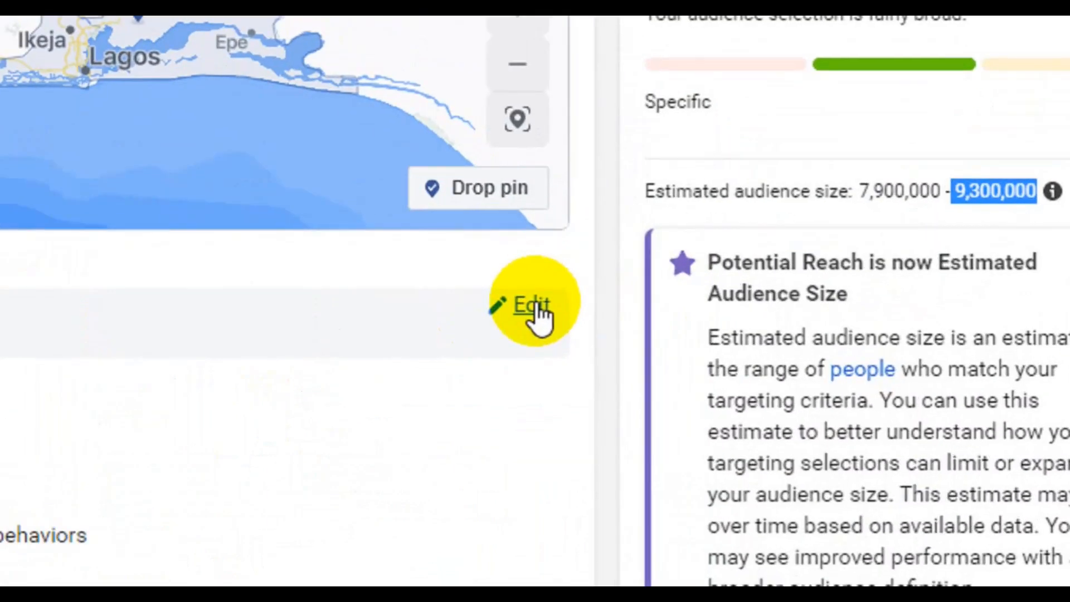
{"action": "left_click", "coordinate": [536, 306]}
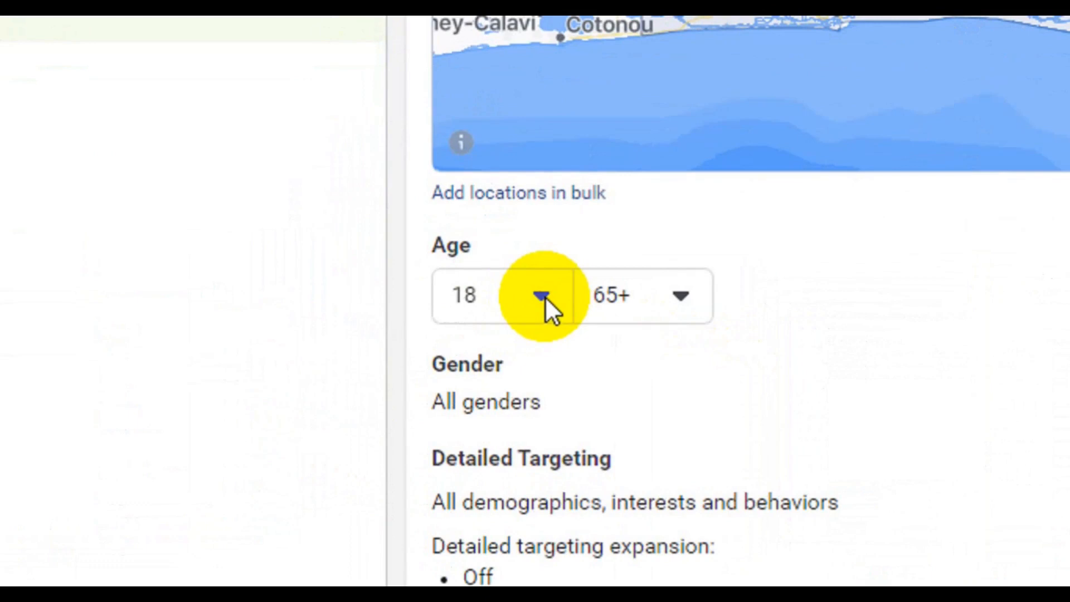
{"action": "left_click", "coordinate": [542, 297]}
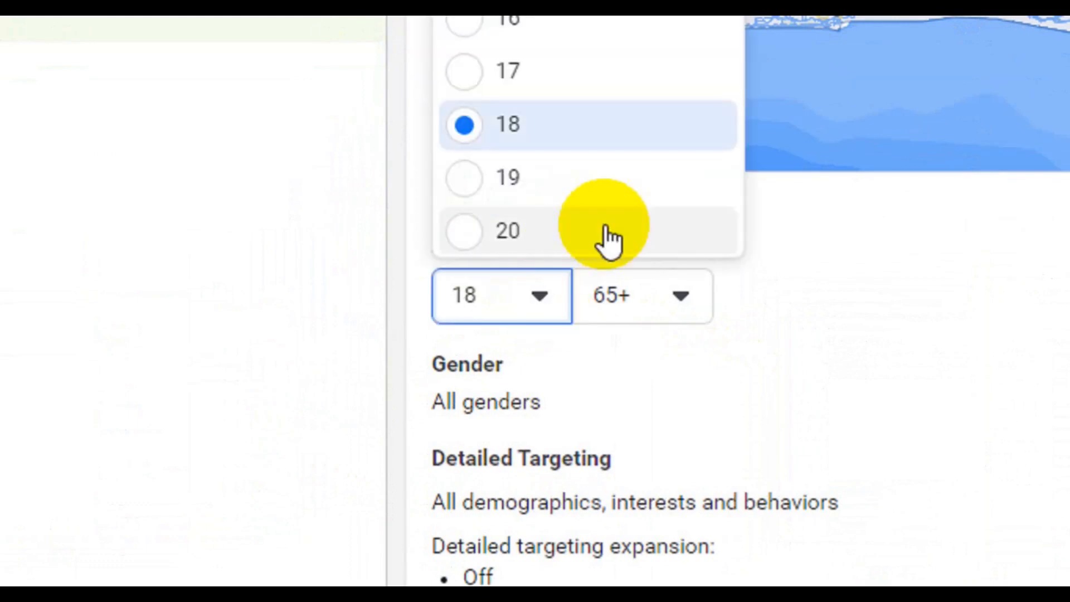
{"action": "scroll", "coordinate": [610, 239], "scroll_direction": "down", "scroll_amount": 5}
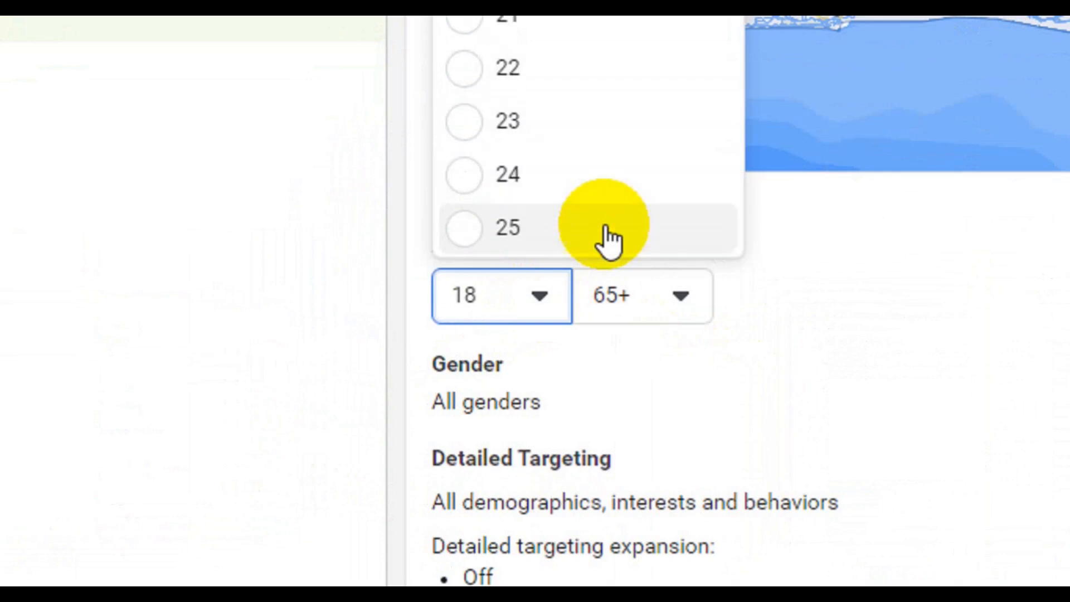
{"action": "scroll", "coordinate": [611, 239], "scroll_direction": "down", "scroll_amount": 5}
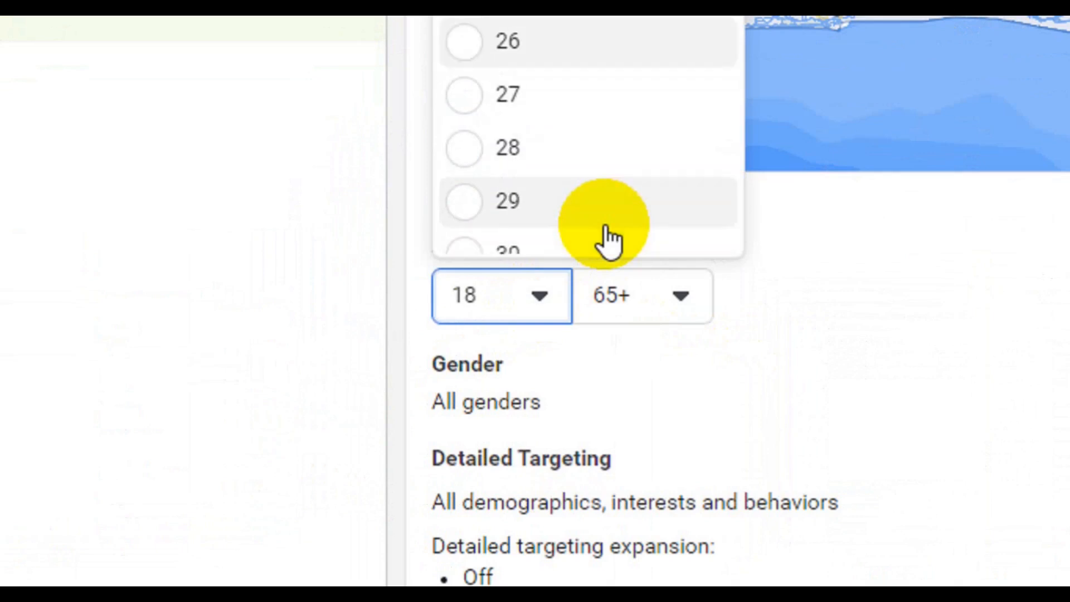
{"action": "key", "text": "Down"}
{"action": "key", "text": "Down"}
{"action": "key", "text": "Down"}
{"action": "key", "text": "Down"}
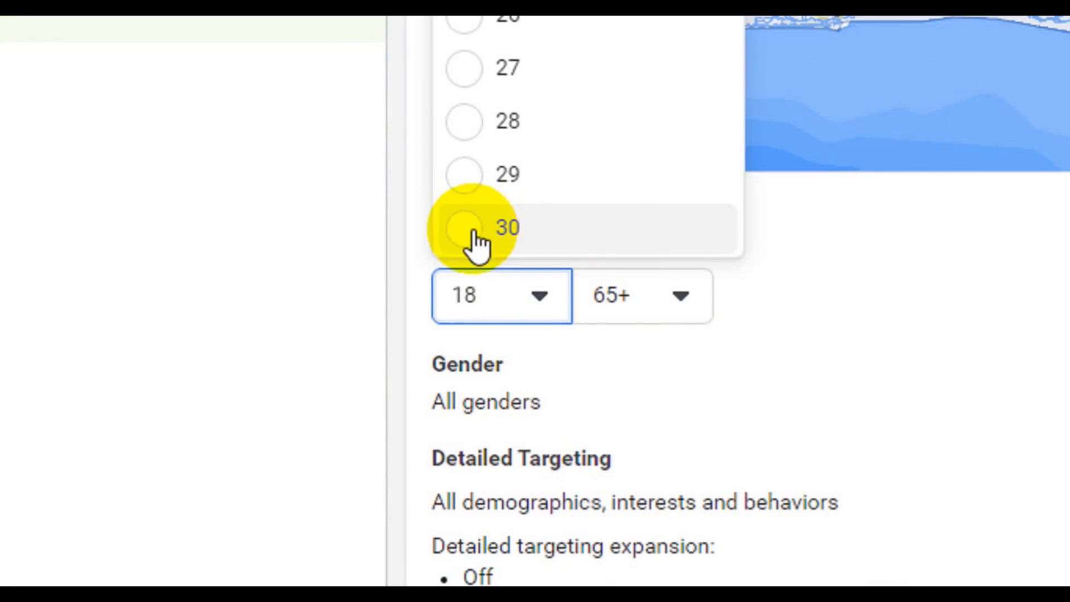
{"action": "left_click", "coordinate": [474, 230]}
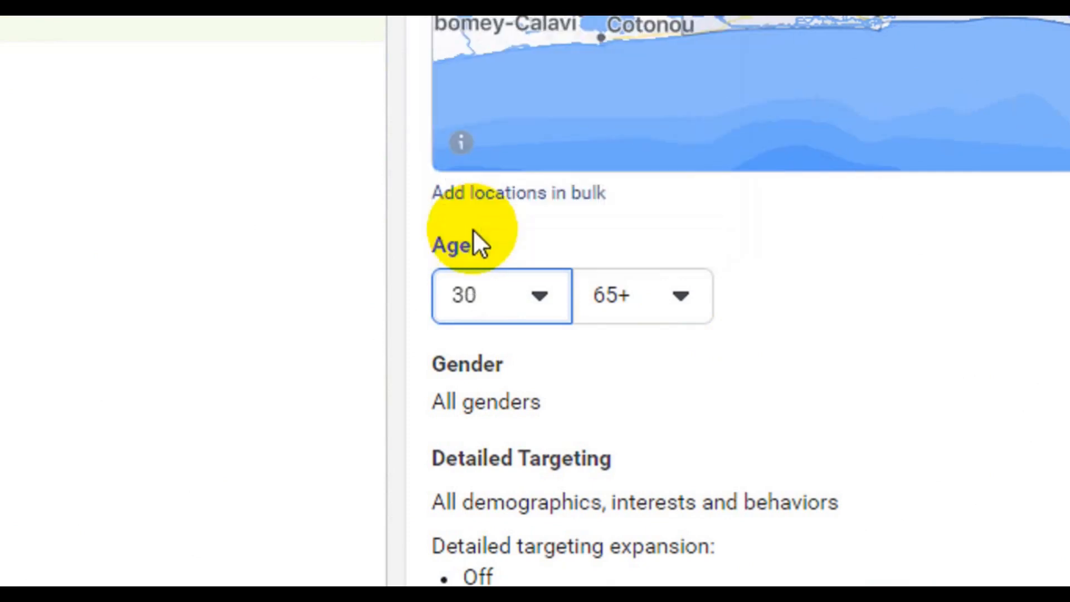
- Set the audience's maximum age to 45
{"action": "left_click", "coordinate": [681, 295]}
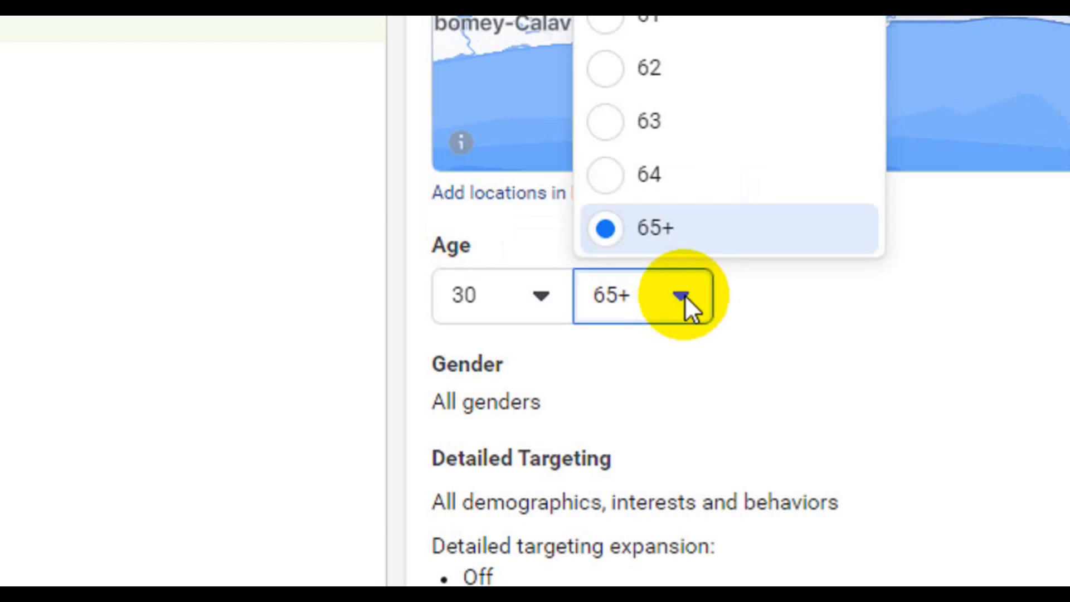
{"action": "key", "text": "Down"}
{"action": "key", "text": "Down"}
{"action": "key", "text": "Down"}
{"action": "key", "text": "Down"}
{"action": "key", "text": "Down"}
{"action": "key", "text": "Down"}
{"action": "key", "text": "Down"}
{"action": "key", "text": "Down"}
{"action": "key", "text": "Down"}
{"action": "key", "text": "Down"}
{"action": "key", "text": "Down"}
{"action": "key", "text": "Down"}
{"action": "key", "text": "Down"}
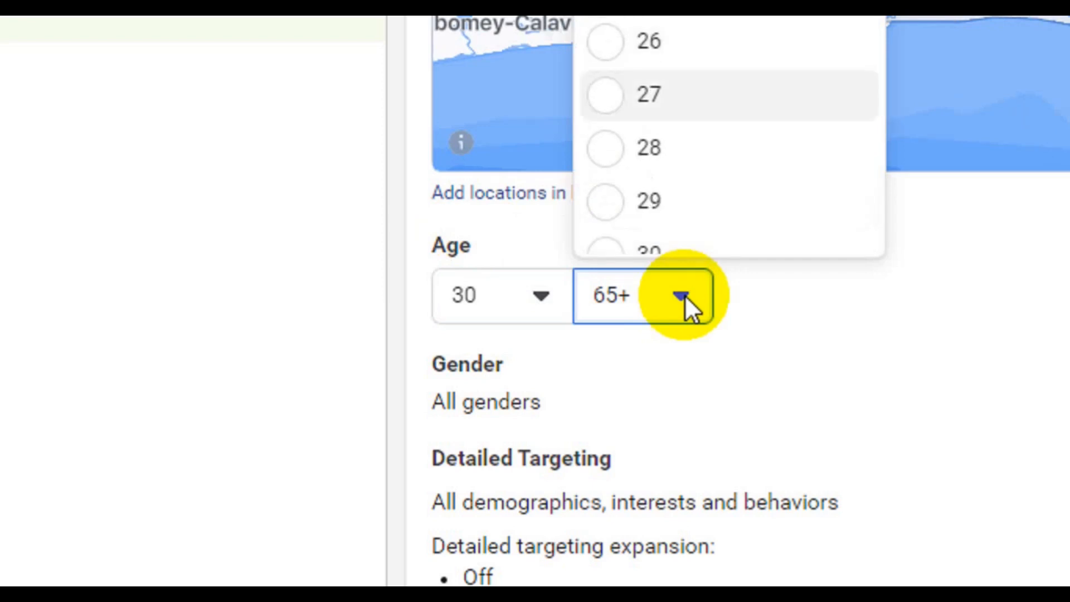
{"action": "key", "text": "Down"}
{"action": "key", "text": "Down"}
{"action": "key", "text": "Down"}
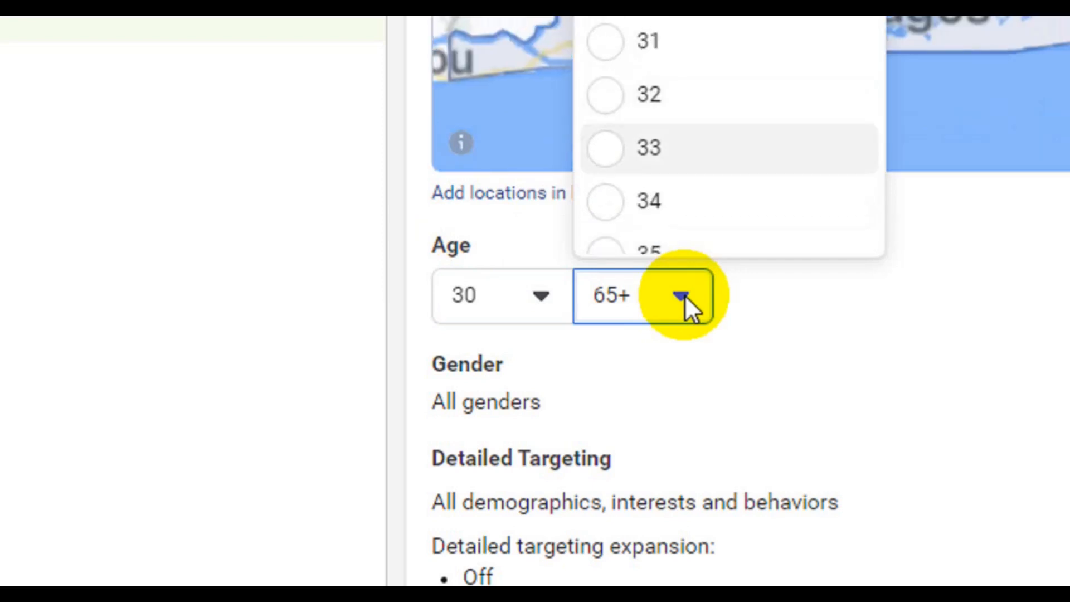
{"action": "key", "text": "Down"}
{"action": "key", "text": "Down"}
{"action": "key", "text": "Down"}
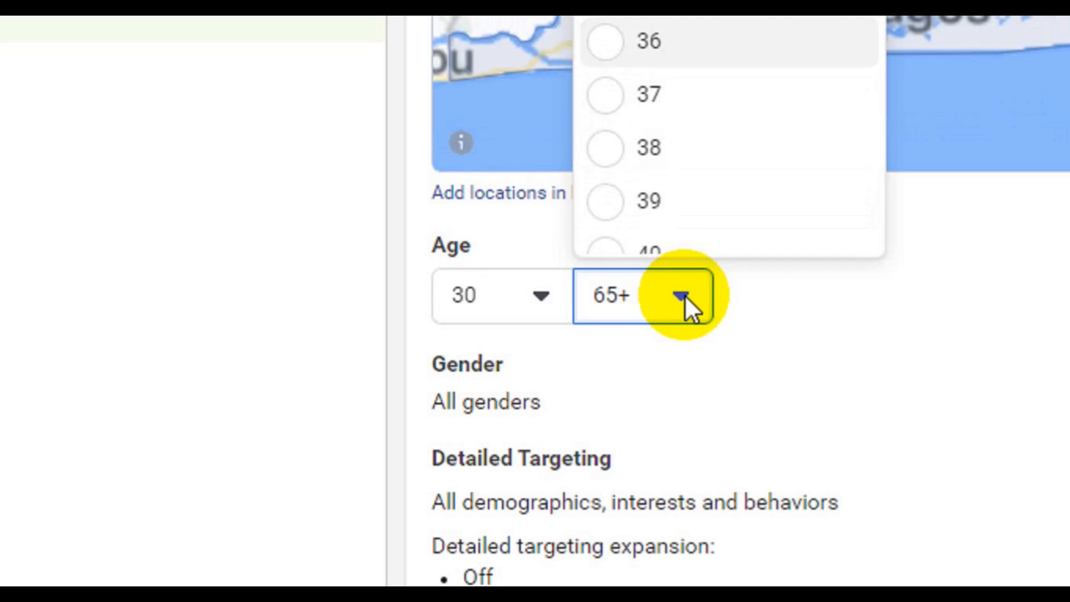
{"action": "key", "text": "Down"}
{"action": "key", "text": "Down"}
{"action": "key", "text": "Down"}
{"action": "key", "text": "Down"}
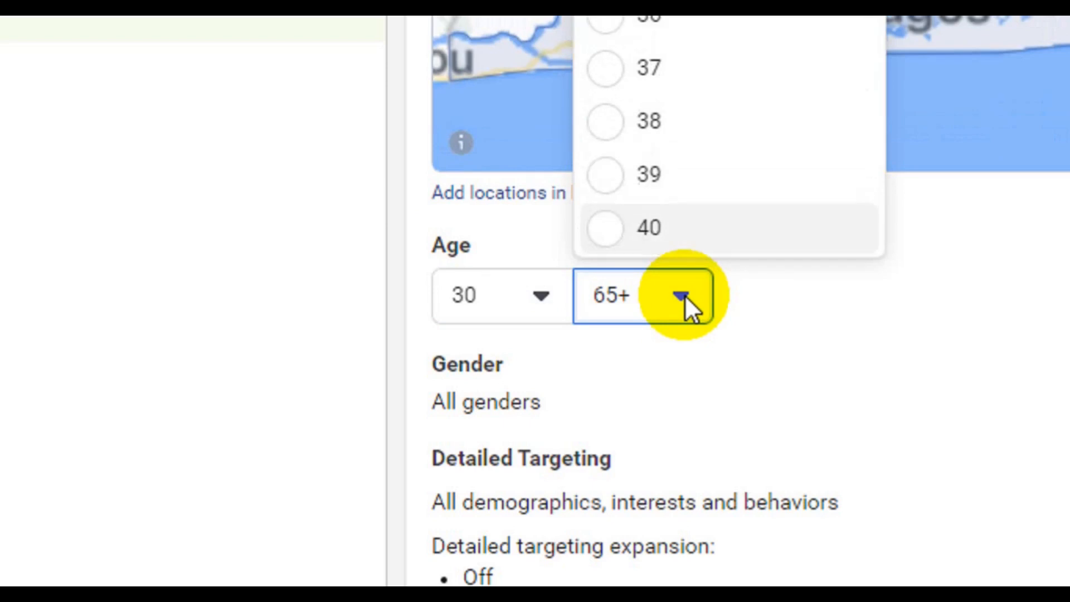
{"action": "key", "text": "Down"}
{"action": "key", "text": "Down"}
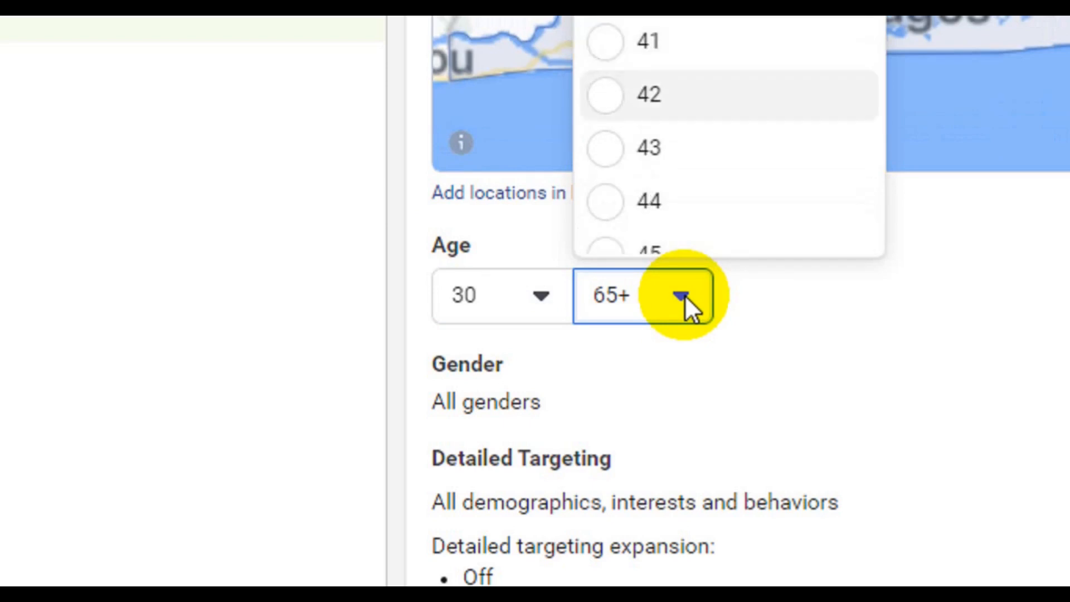
{"action": "key", "text": "Down"}
{"action": "key", "text": "Down"}
{"action": "key", "text": "Down"}
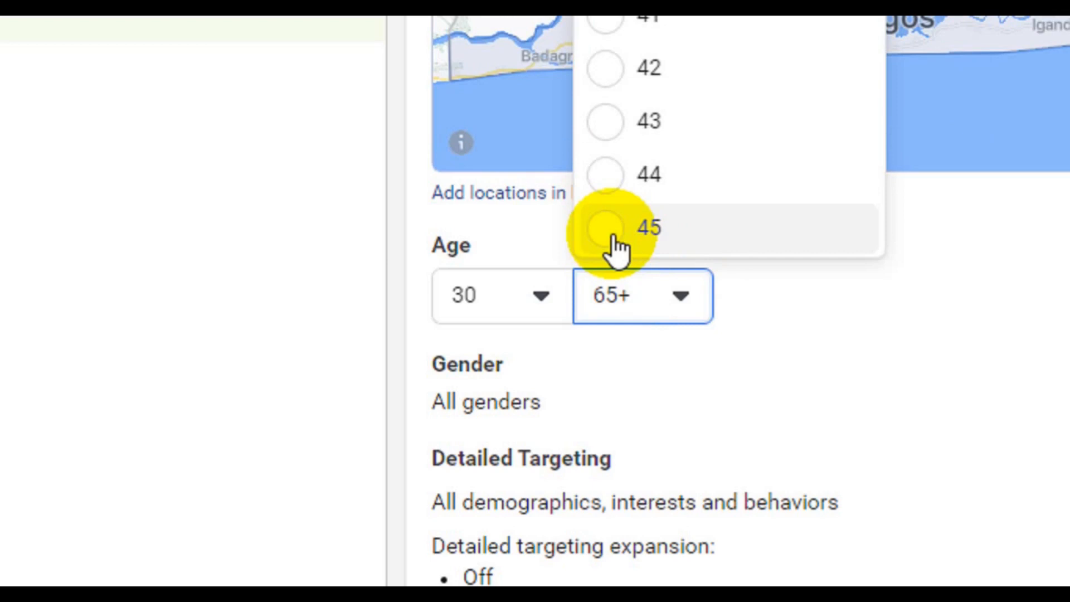
{"action": "left_click", "coordinate": [615, 235]}
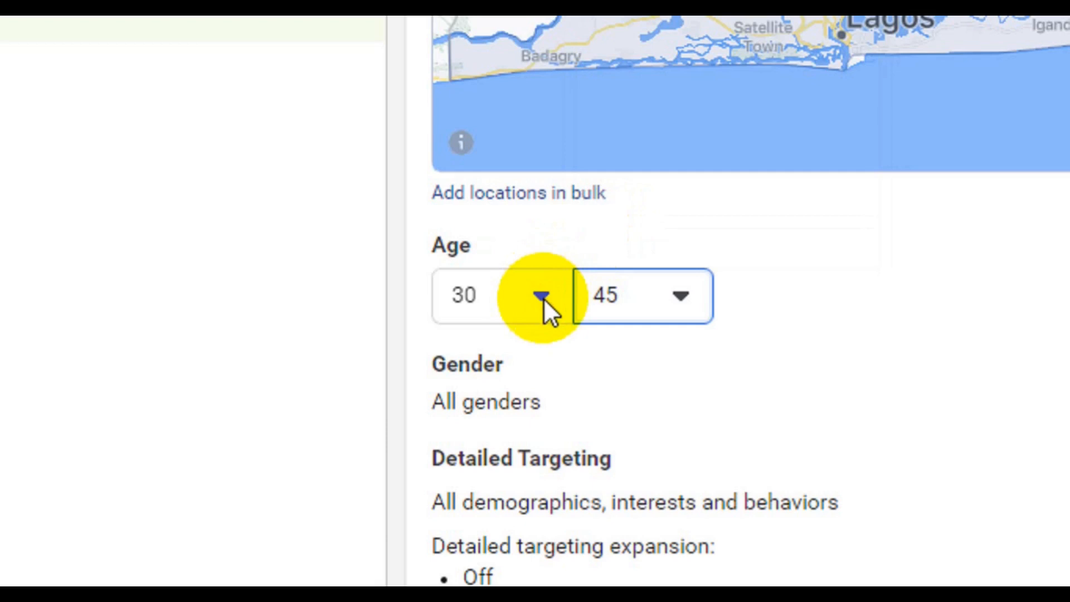
- Change the audience's minimum age to 28
{"action": "left_click", "coordinate": [543, 298]}
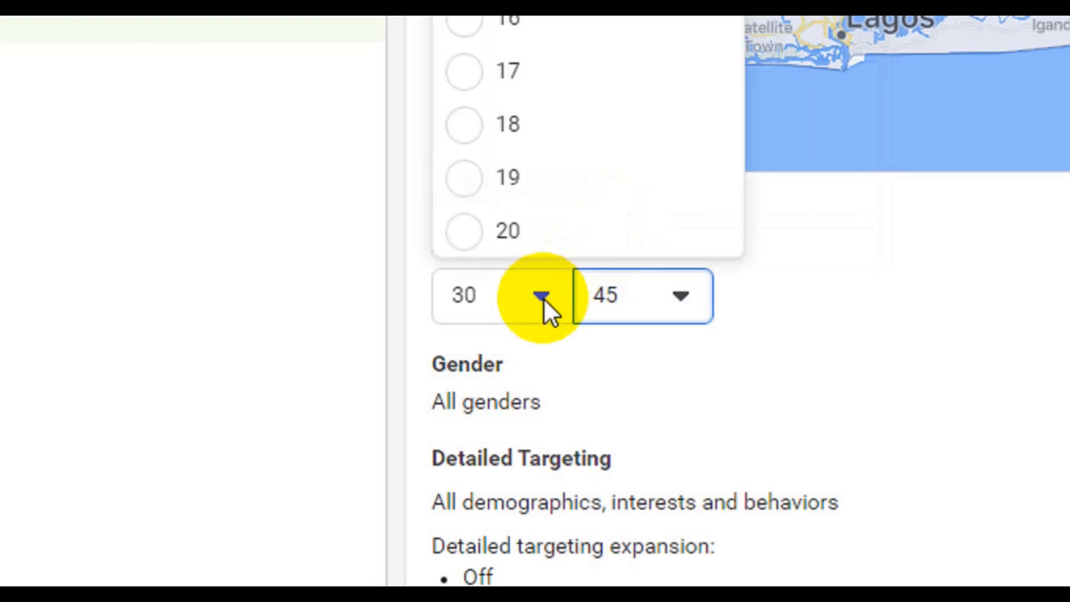
{"action": "key", "text": "Down"}
{"action": "key", "text": "Down"}
{"action": "key", "text": "Down"}
{"action": "key", "text": "Down"}
{"action": "key", "text": "Down"}
{"action": "key", "text": "Down"}
{"action": "key", "text": "Down"}
{"action": "key", "text": "Down"}
{"action": "key", "text": "Down"}
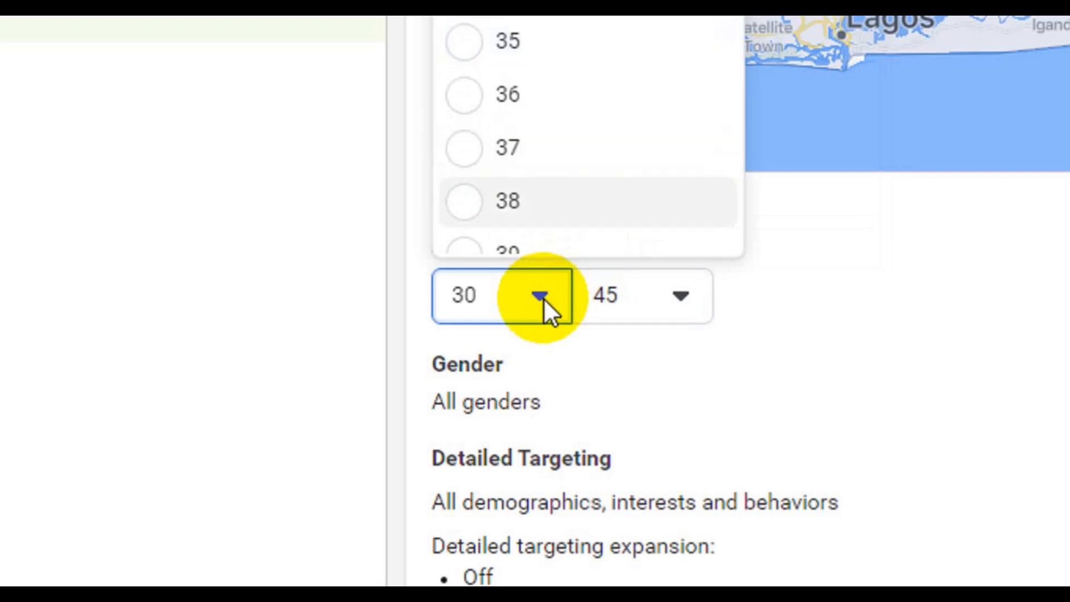
{"action": "key", "text": "Up"}
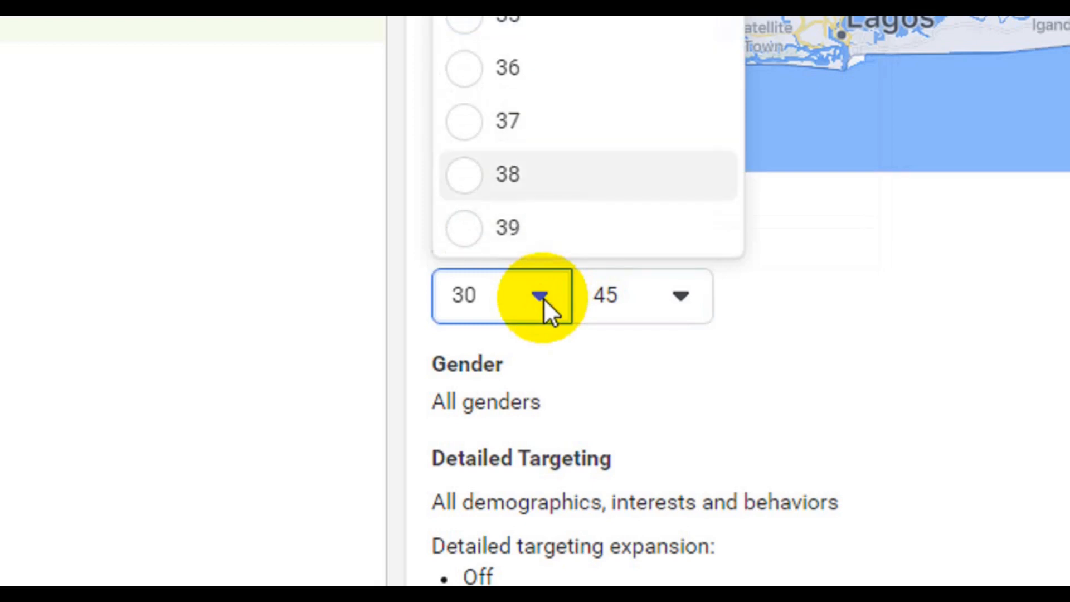
{"action": "key", "text": "Up"}
{"action": "key", "text": "Up"}
{"action": "key", "text": "Up"}
{"action": "key", "text": "Up"}
{"action": "key", "text": "Up"}
{"action": "key", "text": "Up"}
{"action": "key", "text": "Up"}
{"action": "key", "text": "Up"}
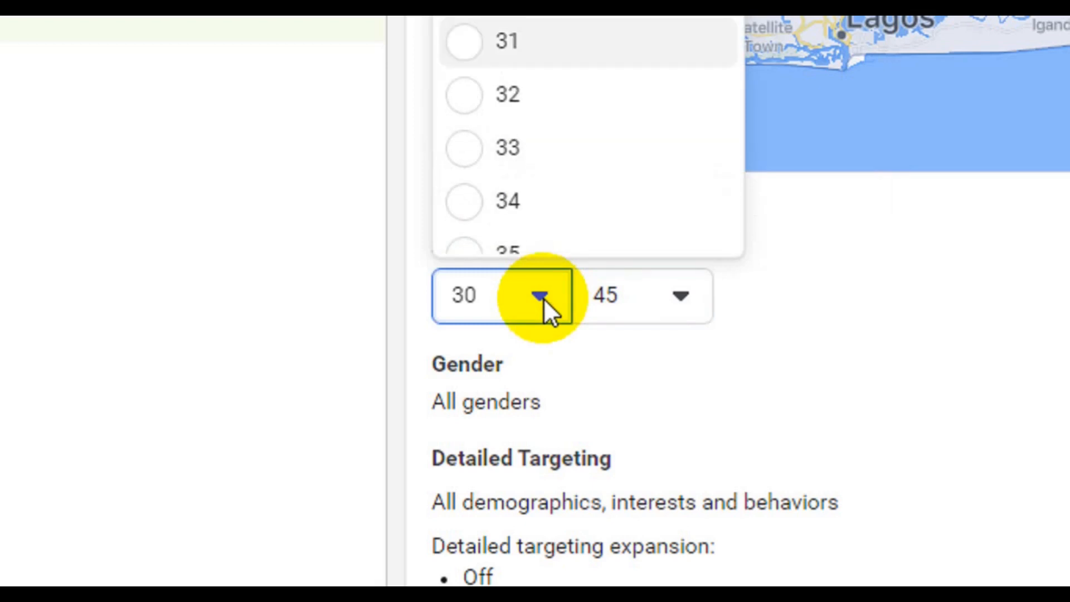
{"action": "key", "text": "Up"}
{"action": "key", "text": "Up"}
{"action": "key", "text": "Up"}
{"action": "key", "text": "Up"}
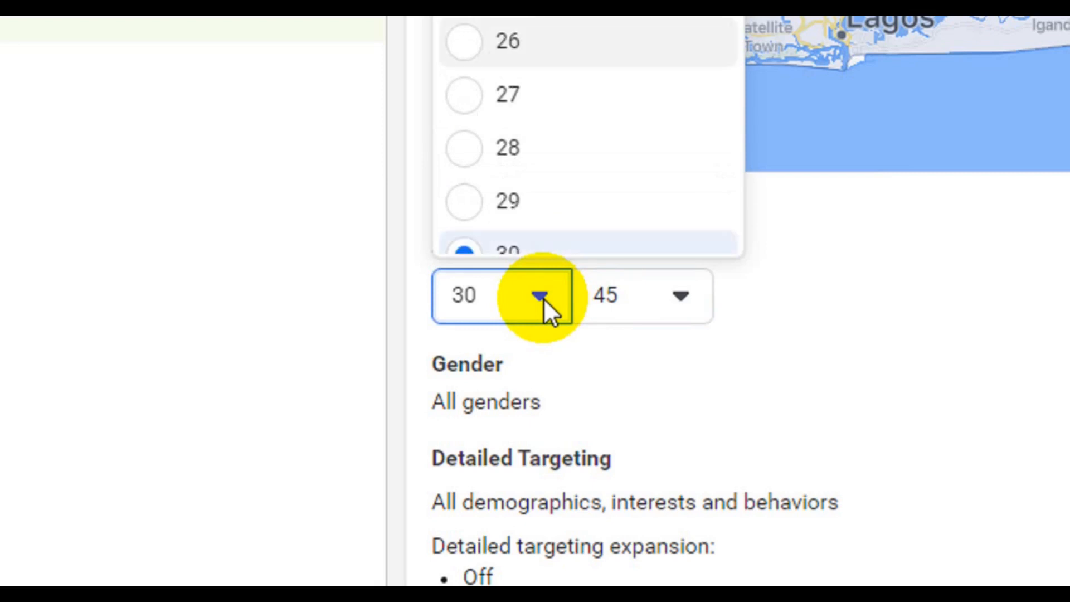
{"action": "left_click", "coordinate": [465, 149]}
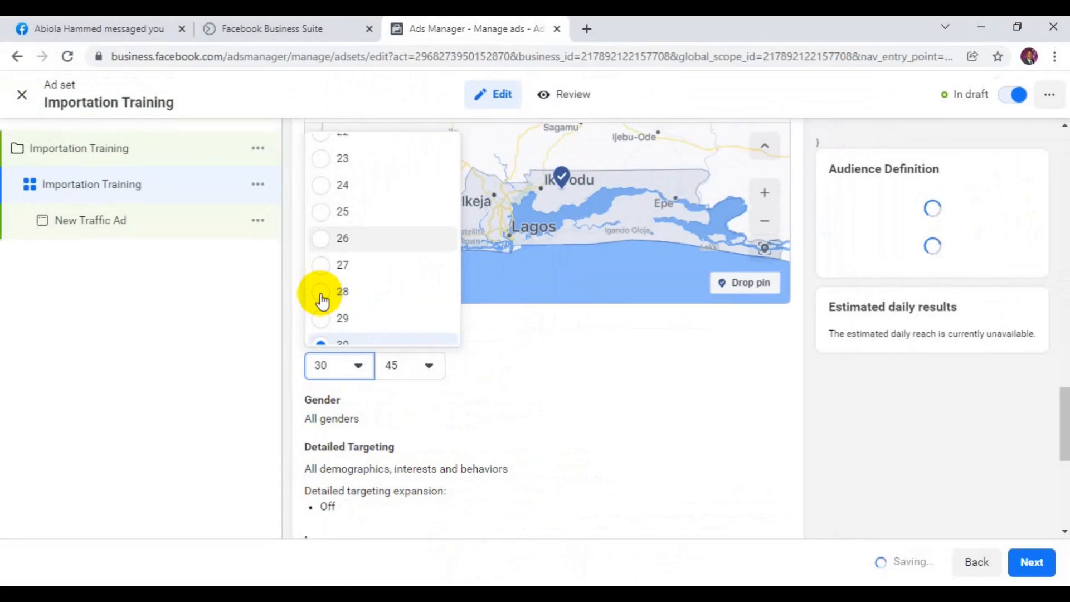
{"action": "left_click", "coordinate": [322, 292]}
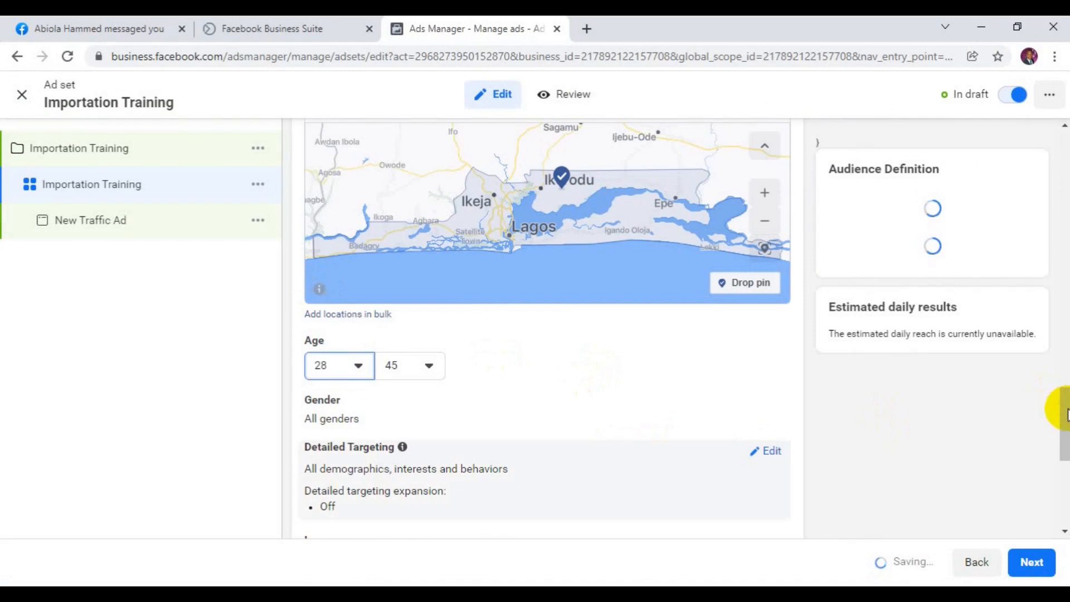
- Open the audience gender options for editing and highlight the upper figure of the estimated audience size
{"action": "left_click_drag", "start_coordinate": [1064, 416], "coordinate": [1064, 446]}
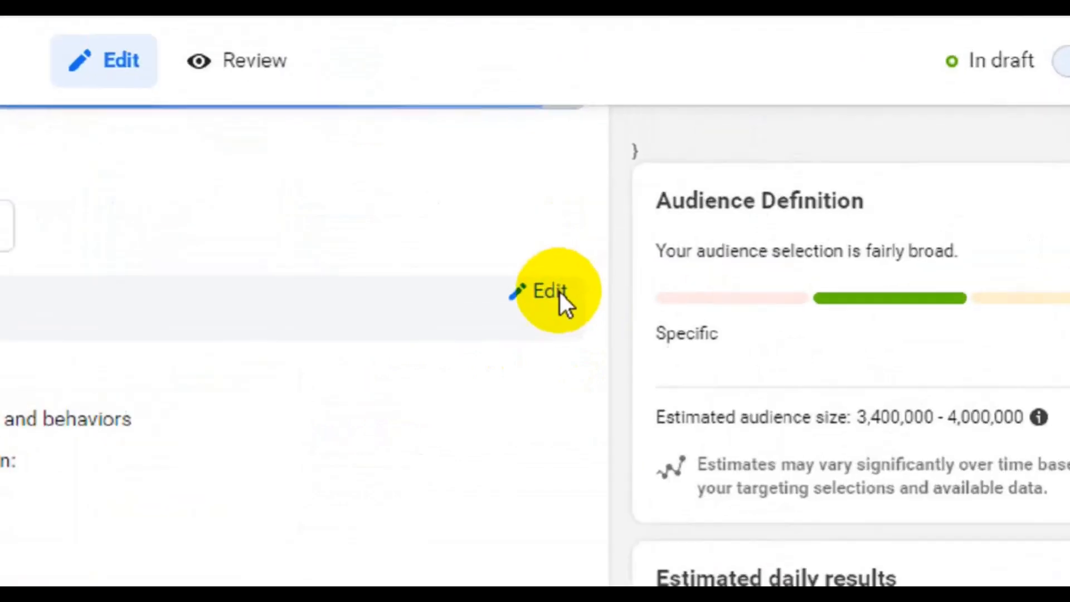
{"action": "left_click", "coordinate": [527, 301]}
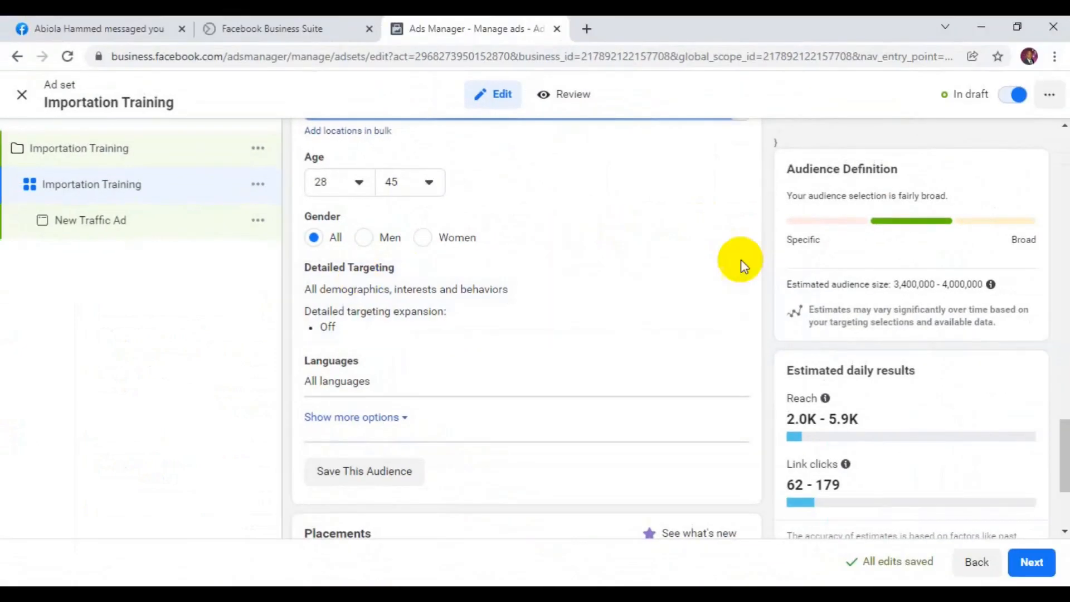
{"action": "left_click_drag", "start_coordinate": [982, 285], "coordinate": [936, 293]}
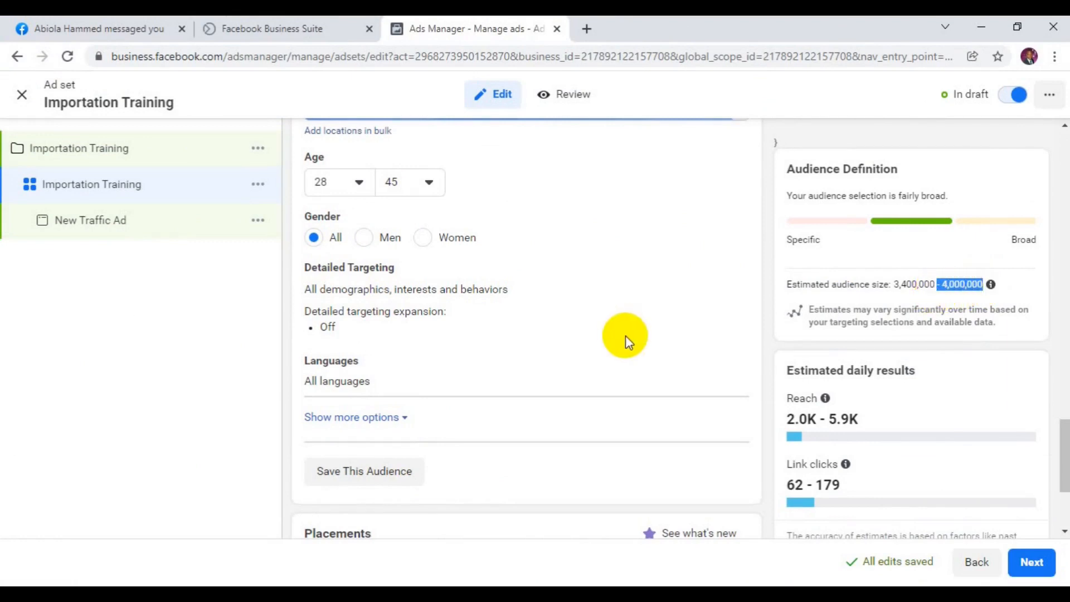
{"action": "left_click", "coordinate": [168, 376]}
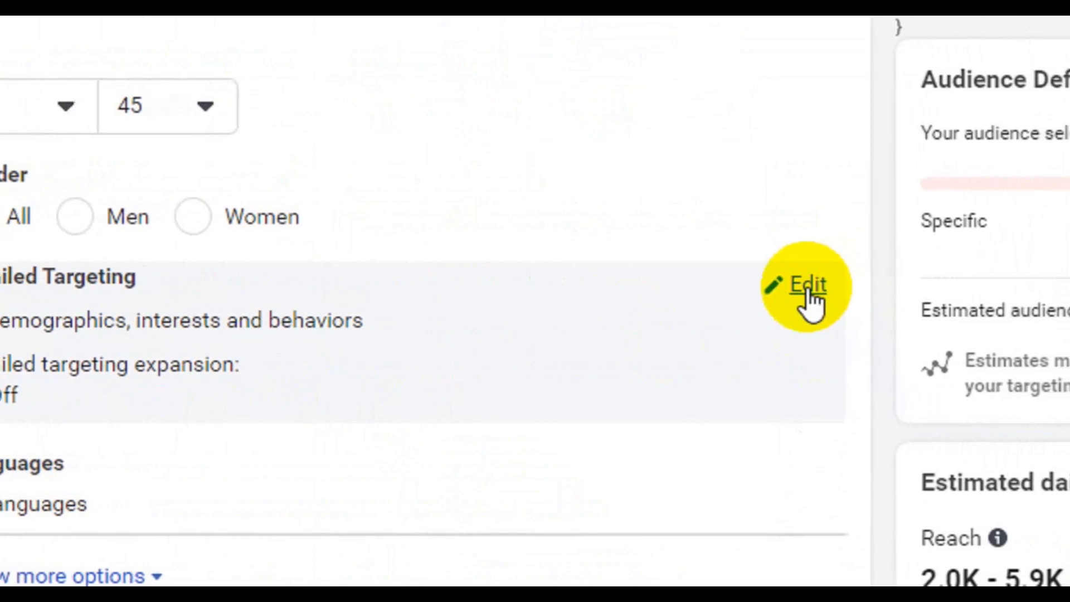
- Open detailed targeting for editing, search for "importation" and include the Import interest
{"action": "left_click", "coordinate": [805, 290]}
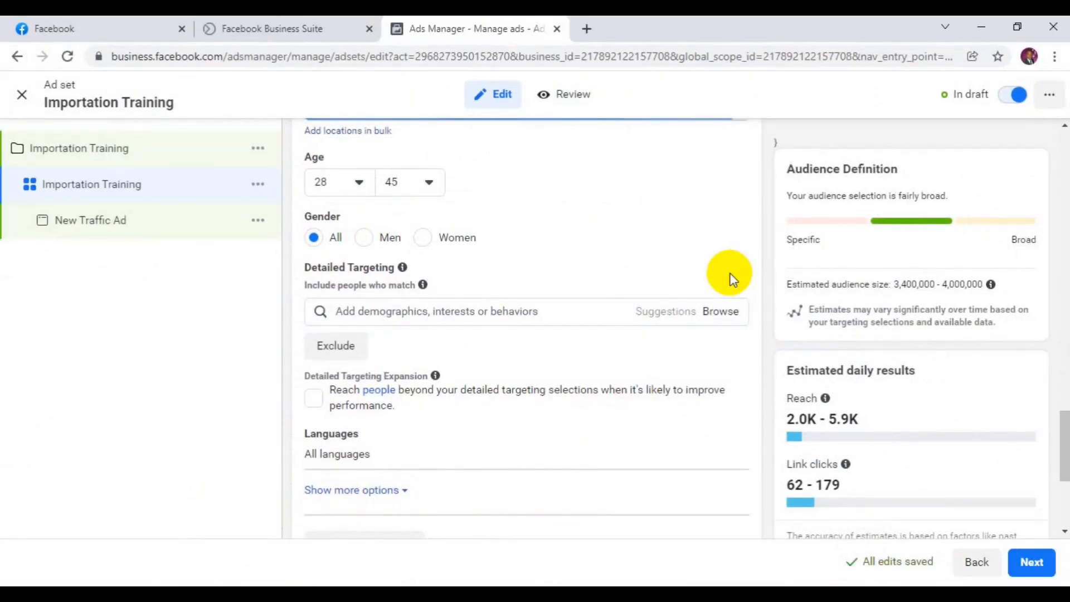
{"action": "left_click", "coordinate": [543, 317]}
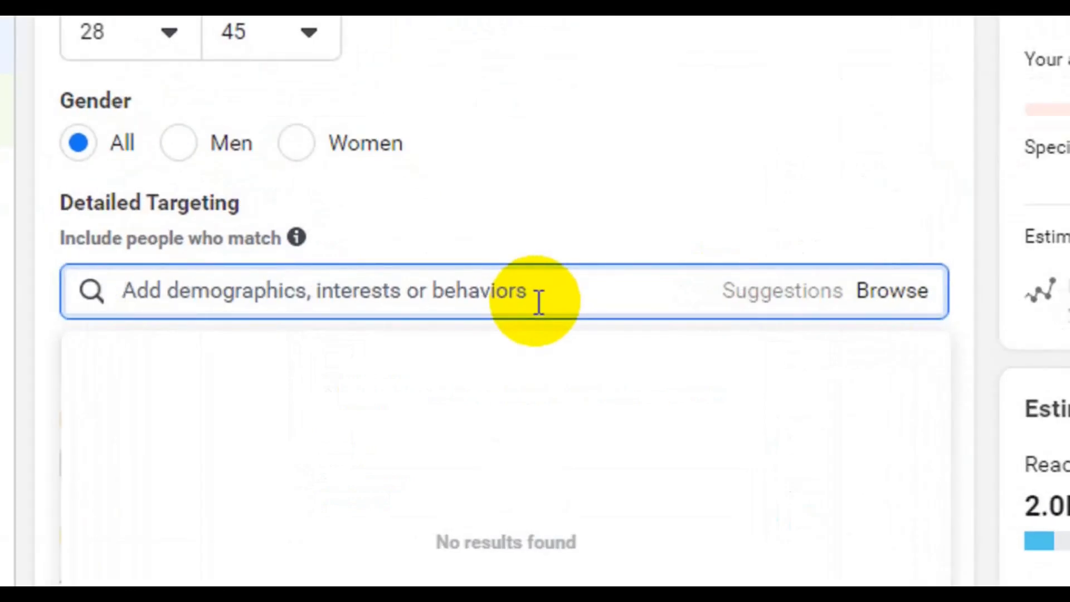
{"action": "type", "text": "importat"}
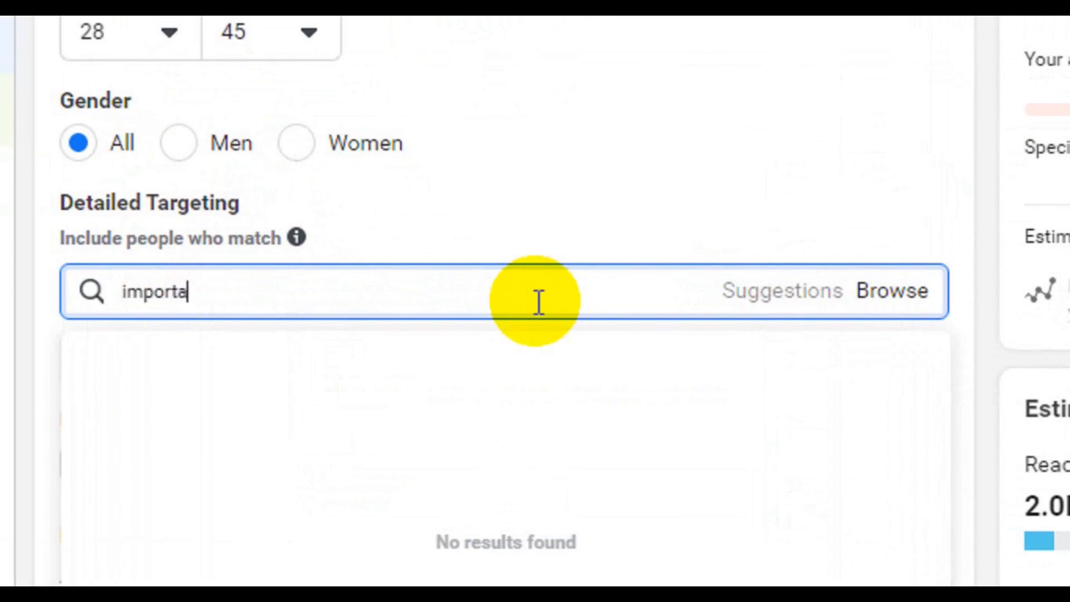
{"action": "type", "text": "ion"}
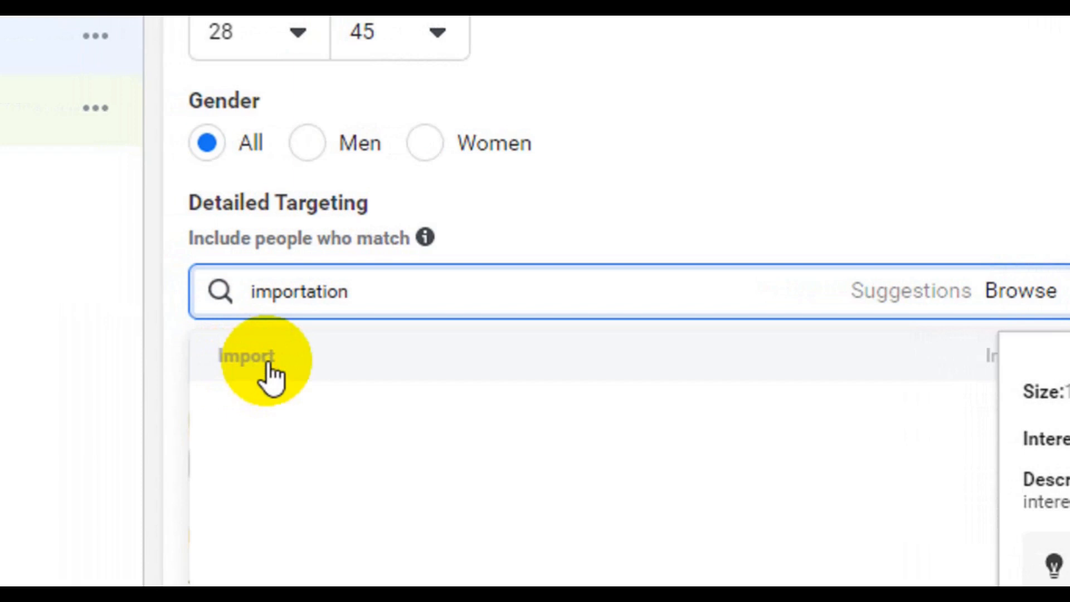
{"action": "left_click", "coordinate": [270, 368]}
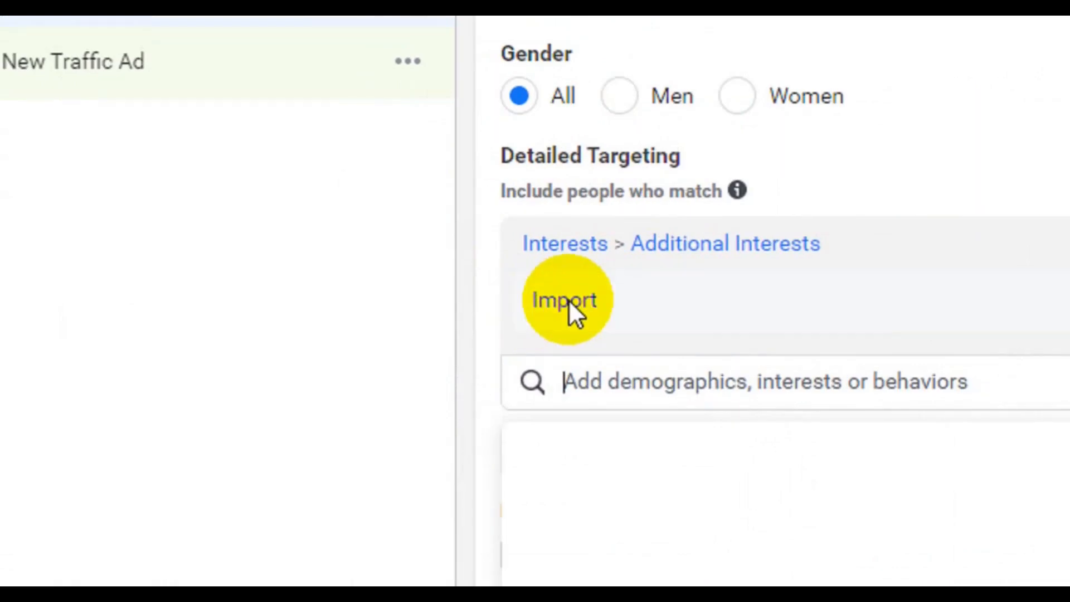
- Search detailed targeting for "business" and include the Business interest from Business and industry
{"action": "left_click", "coordinate": [571, 382]}
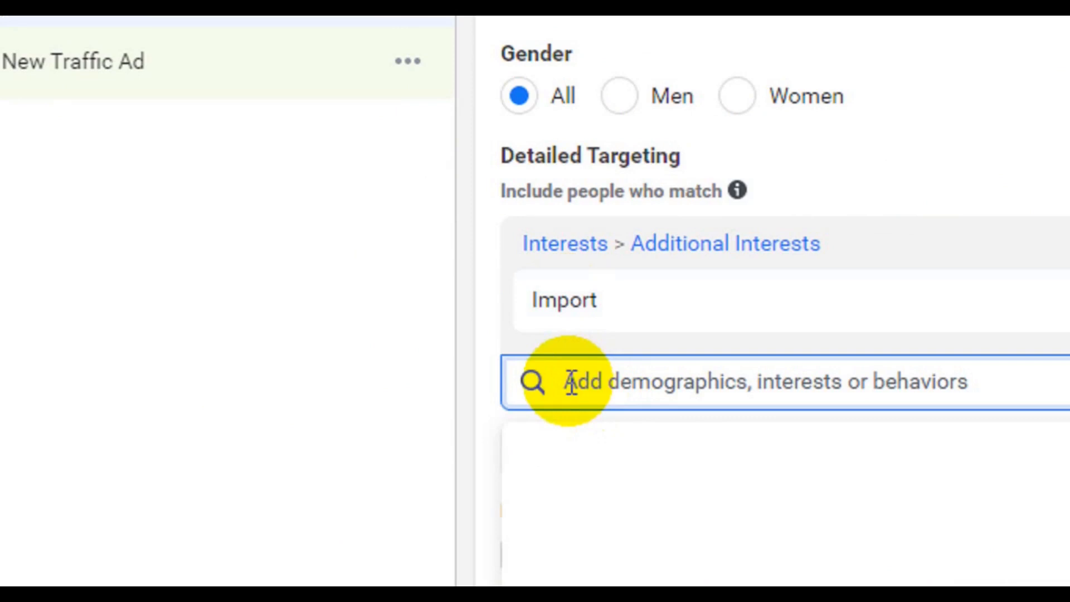
{"action": "type", "text": "business"}
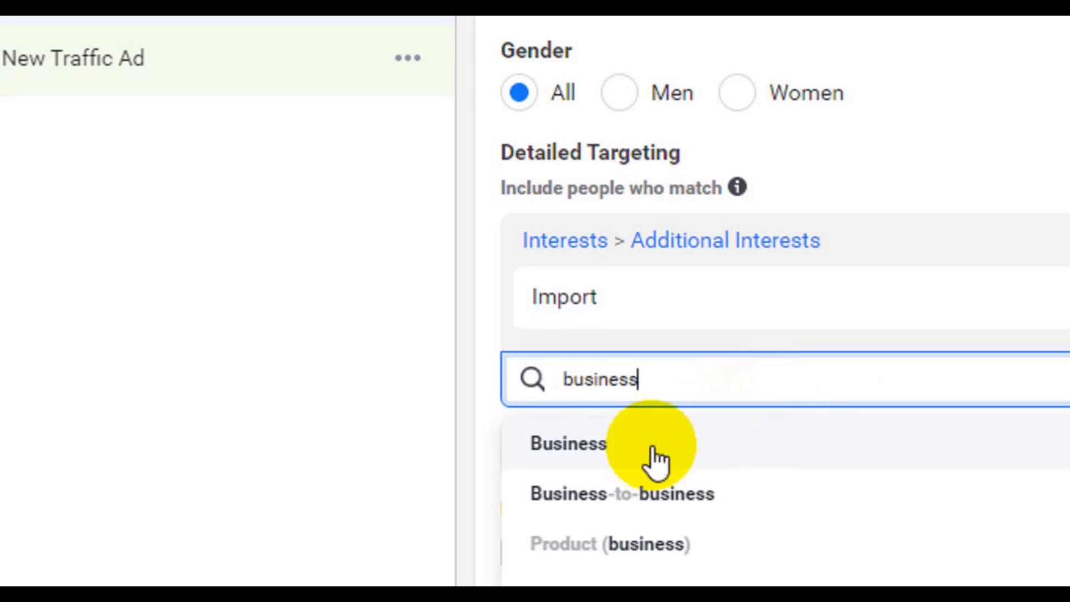
{"action": "left_click", "coordinate": [651, 446]}
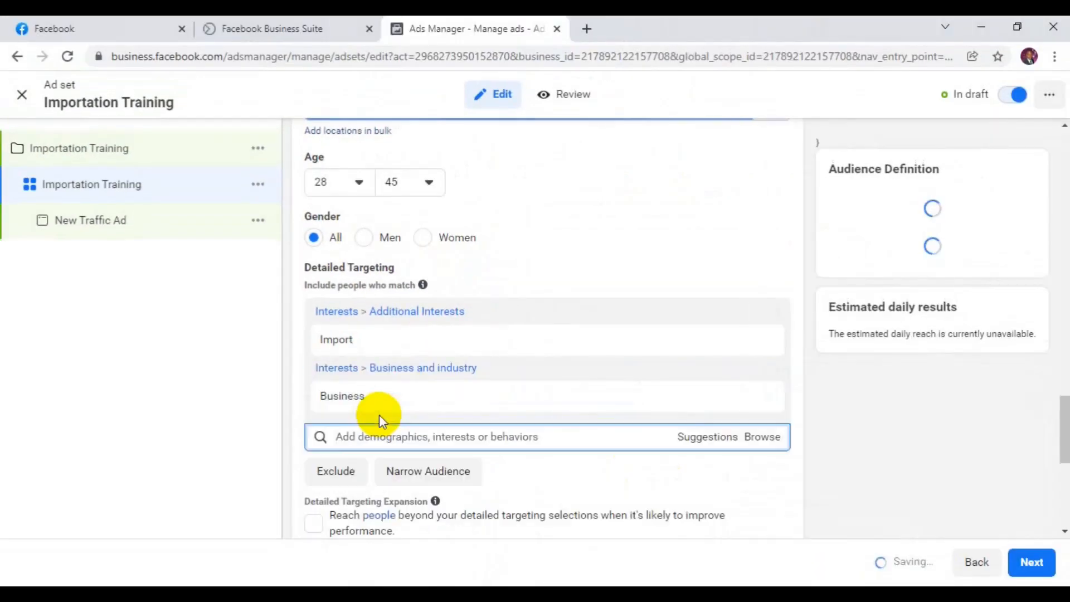
- Search detailed targeting for "online busin" and include the Online Home Business interest
{"action": "left_click", "coordinate": [536, 460]}
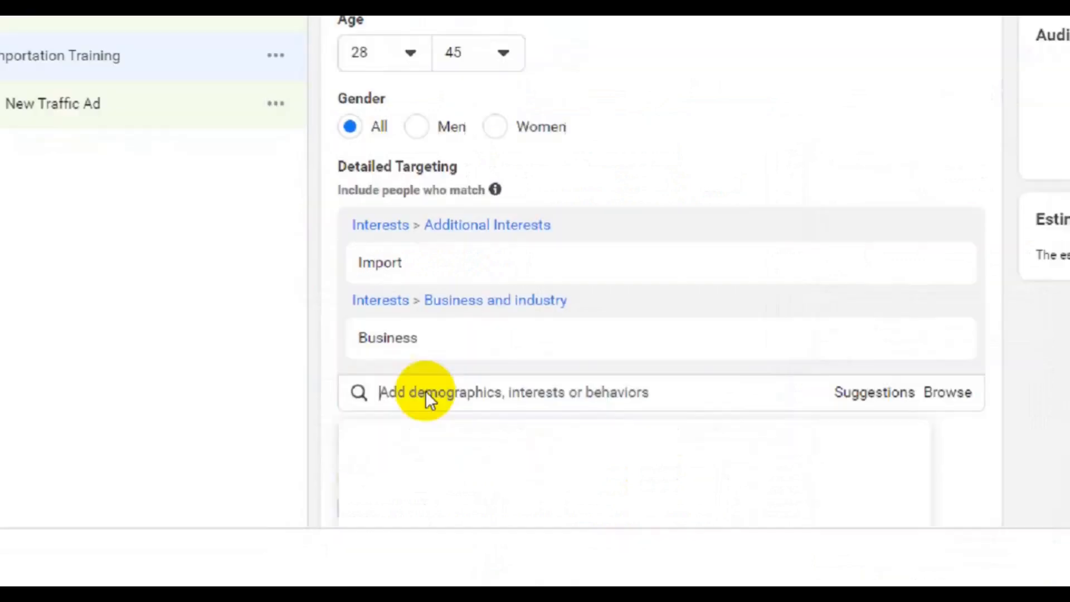
{"action": "left_click", "coordinate": [399, 395]}
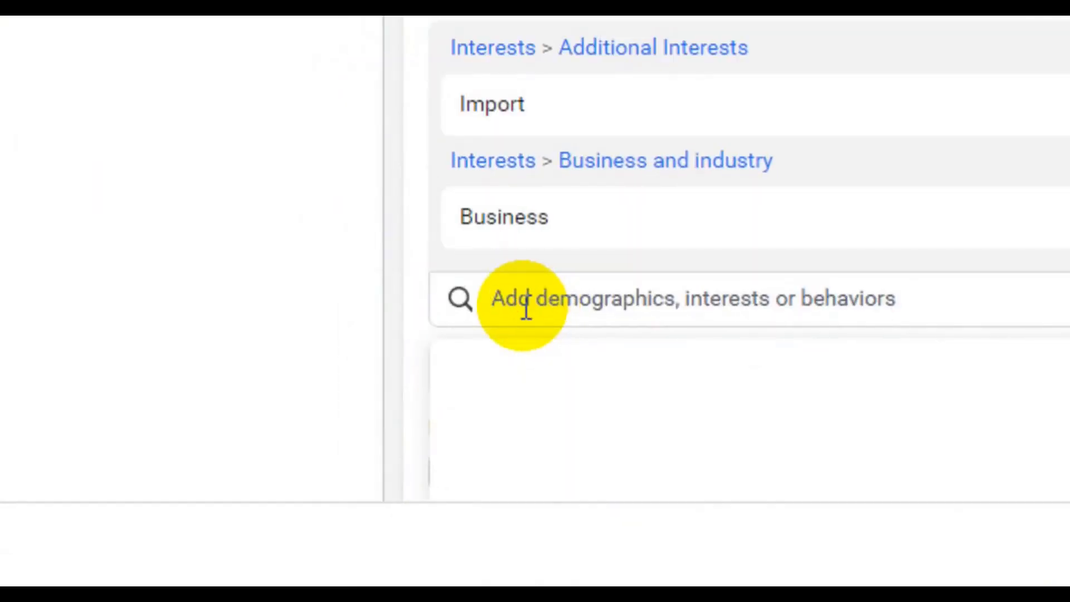
{"action": "left_click", "coordinate": [526, 306]}
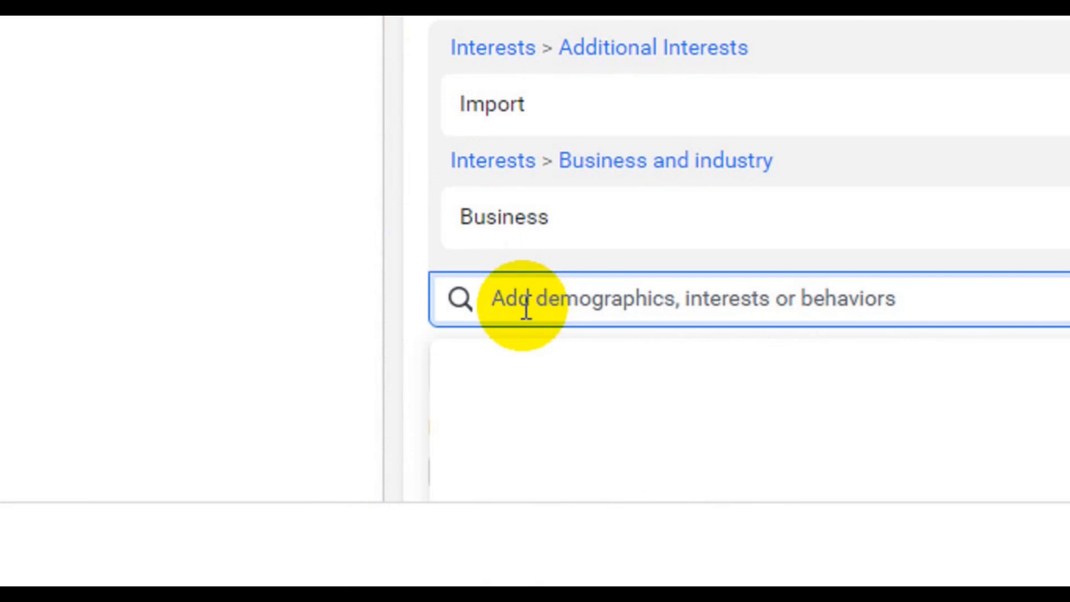
{"action": "type", "text": "d"}
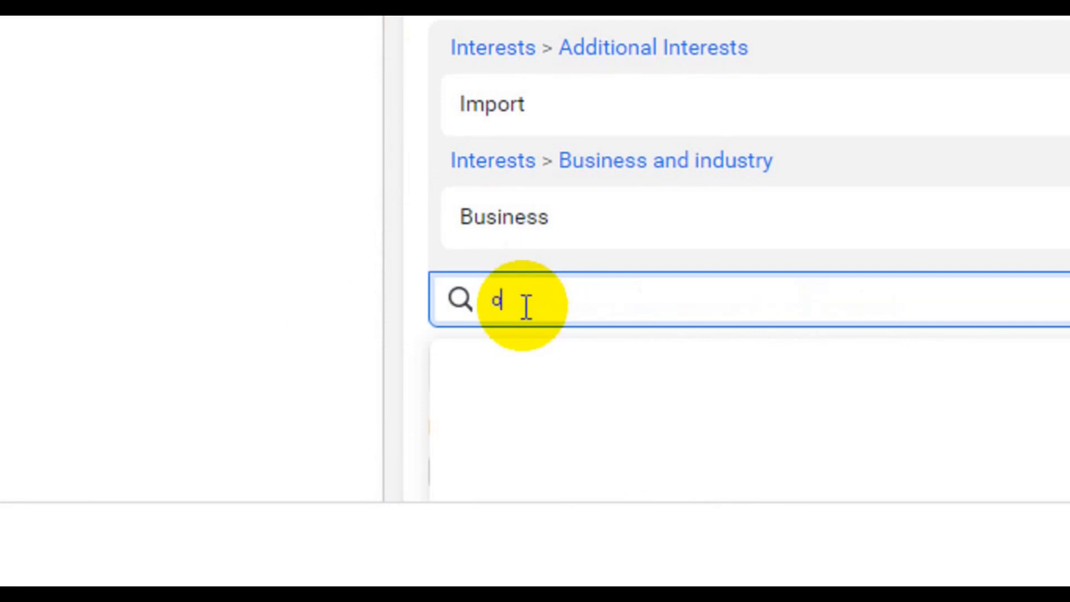
{"action": "type", "text": "nline busi"}
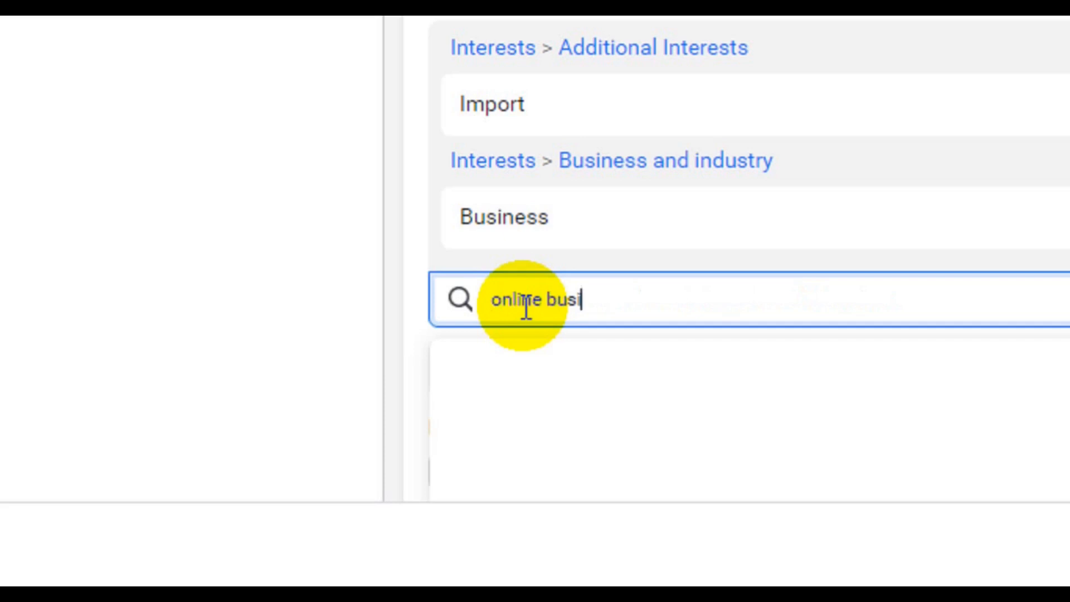
{"action": "type", "text": "n"}
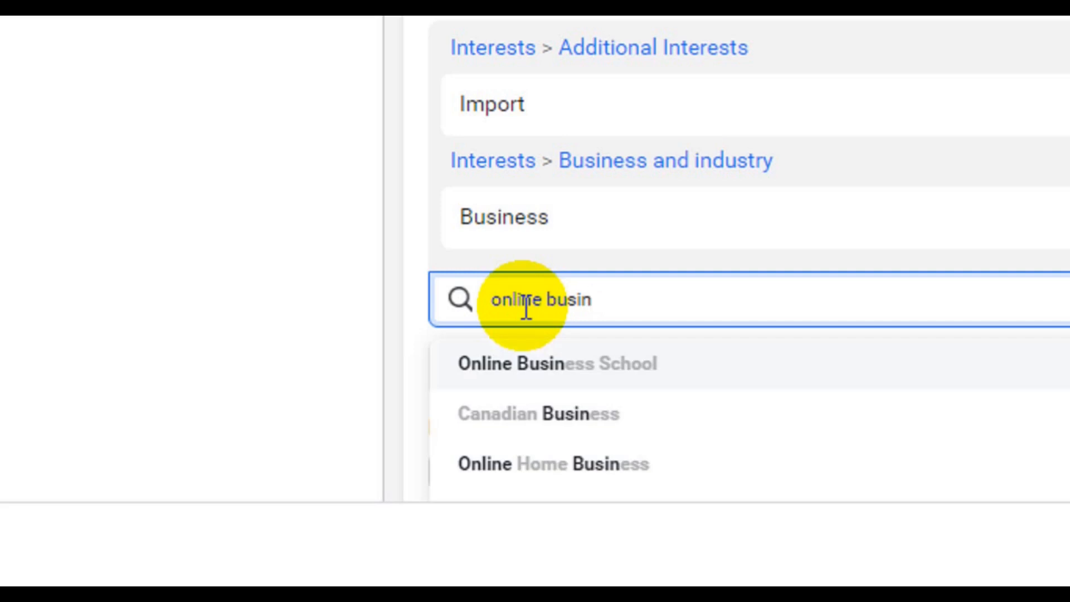
{"action": "left_click", "coordinate": [556, 461]}
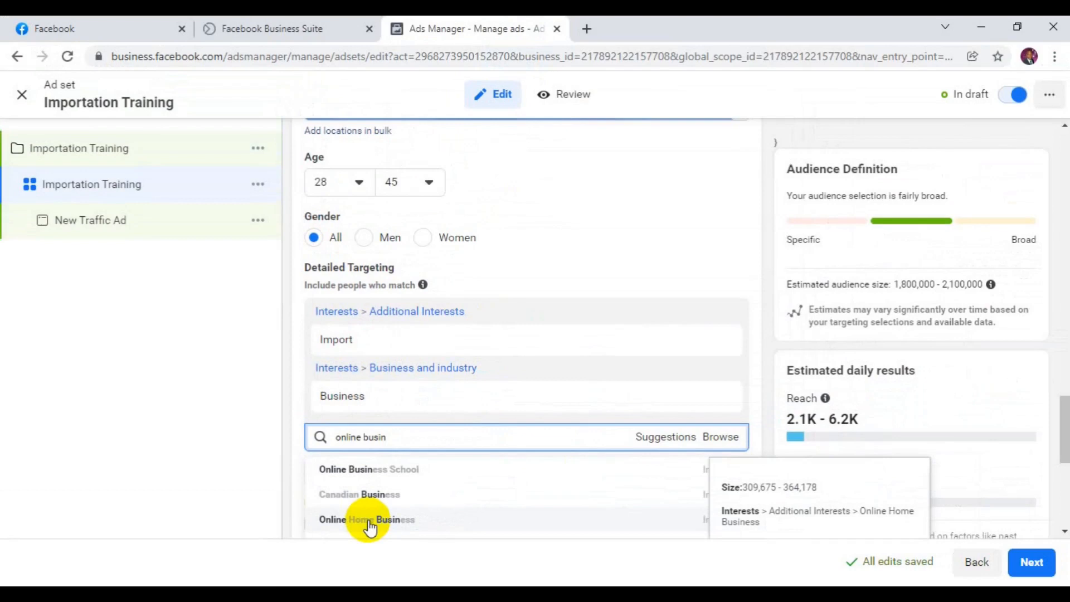
{"action": "left_click", "coordinate": [369, 521]}
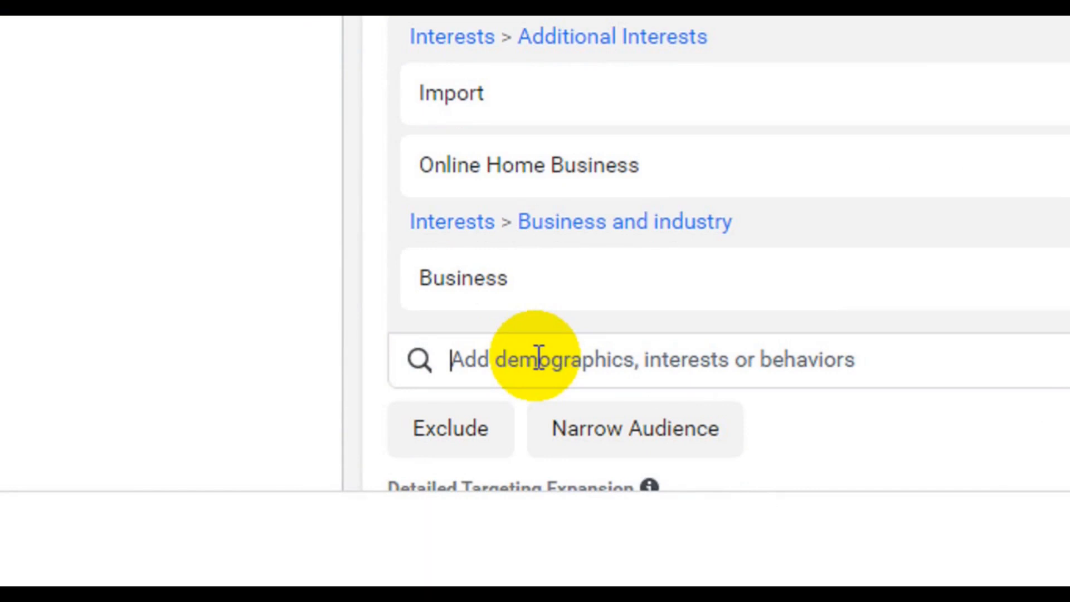
- Search detailed targeting for "training" and include the Training interest
{"action": "type", "text": "training"}
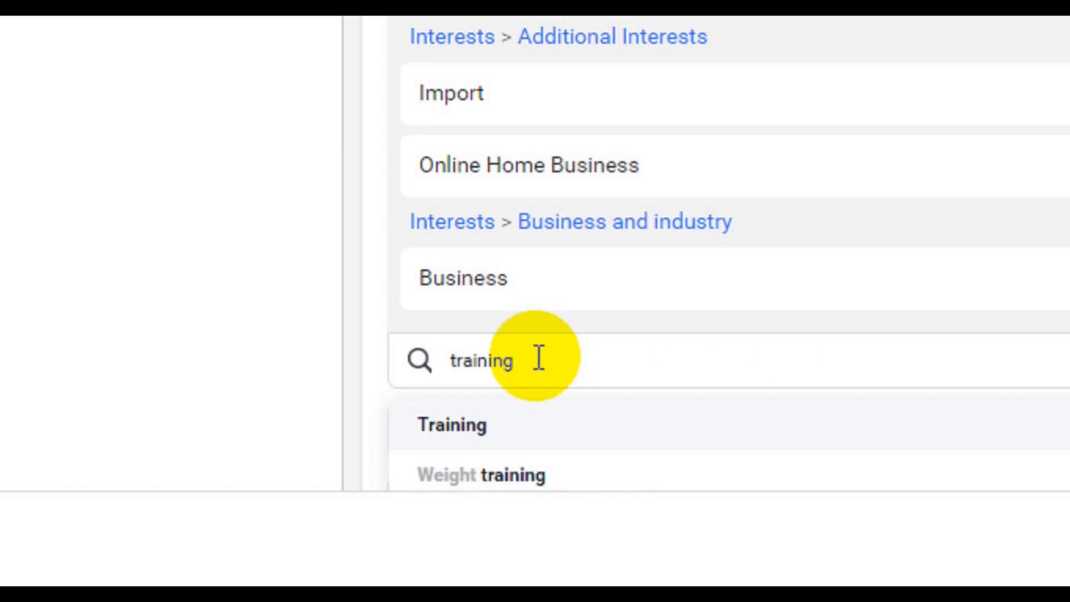
{"action": "left_click", "coordinate": [464, 426]}
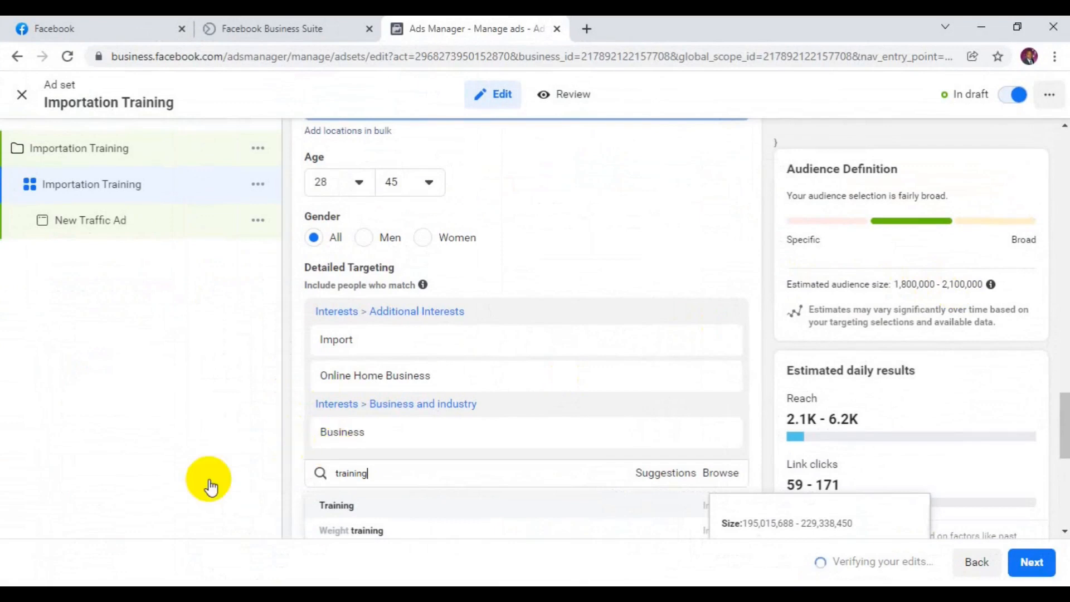
{"action": "key", "text": "Return"}
- Search detailed targeting for "export" and include the Import & Export interest
{"action": "scroll", "coordinate": [1062, 426], "scroll_direction": "down", "scroll_amount": 2}
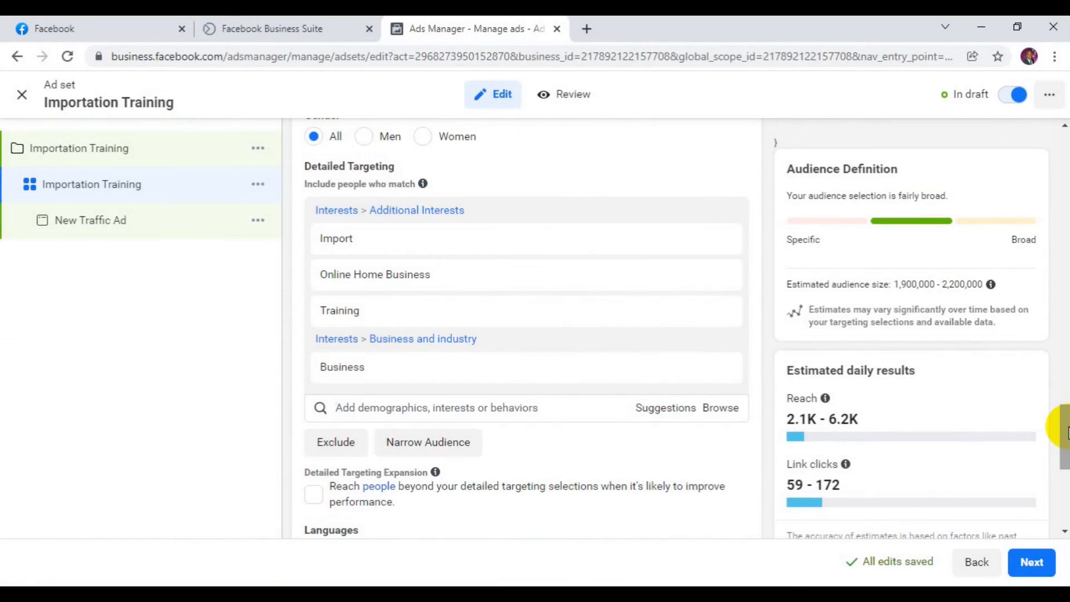
{"action": "type", "text": "export"}
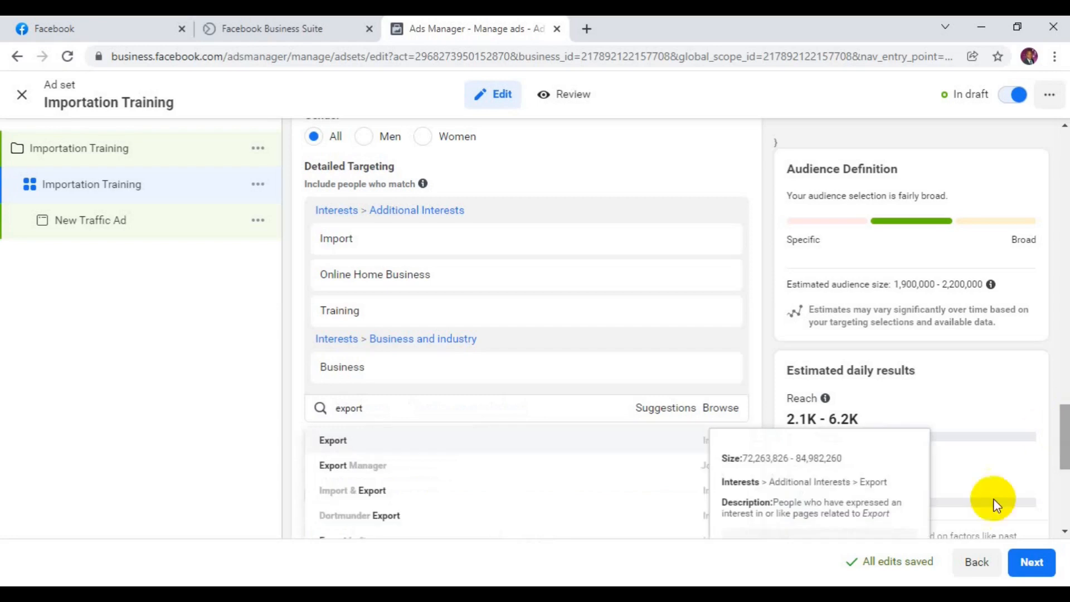
{"action": "left_click", "coordinate": [366, 501]}
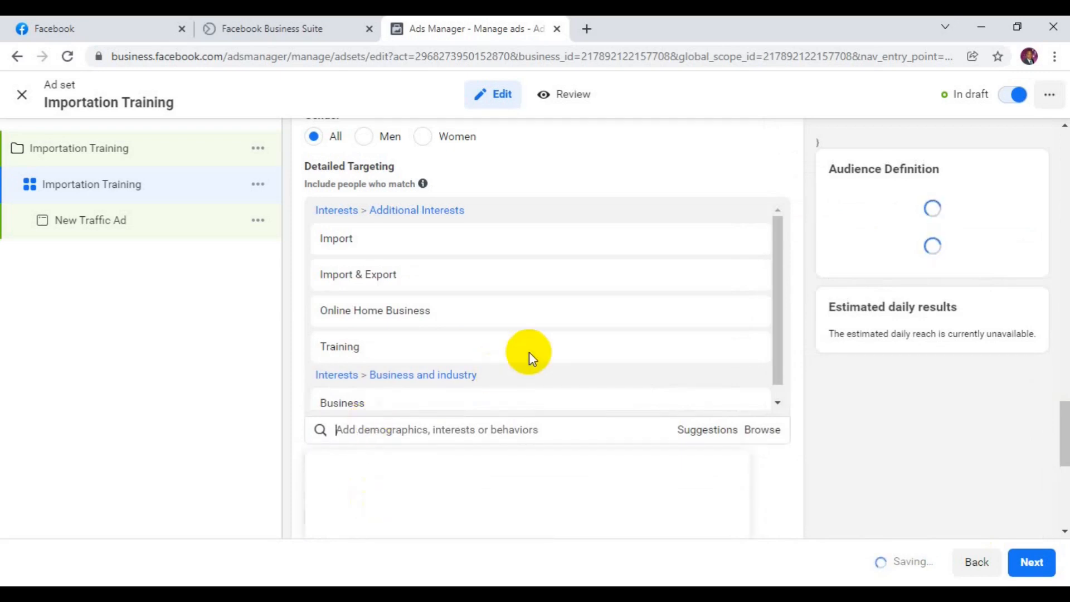
- Review the included interests and highlight the upper figure of the estimated audience size in the audience definition
{"action": "mouse_move", "coordinate": [529, 353]}
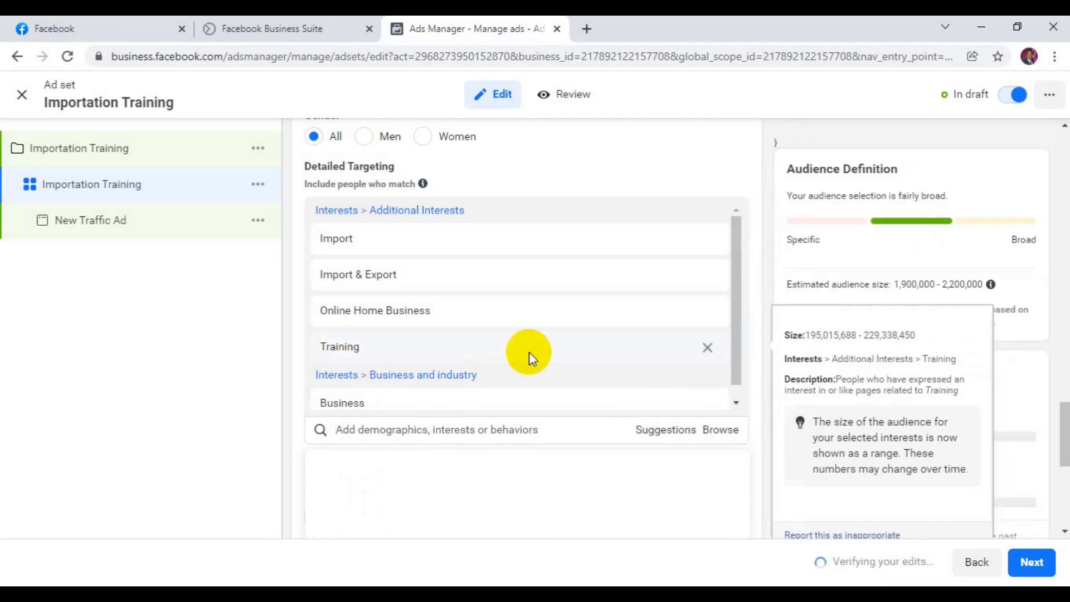
{"action": "mouse_move", "coordinate": [501, 278]}
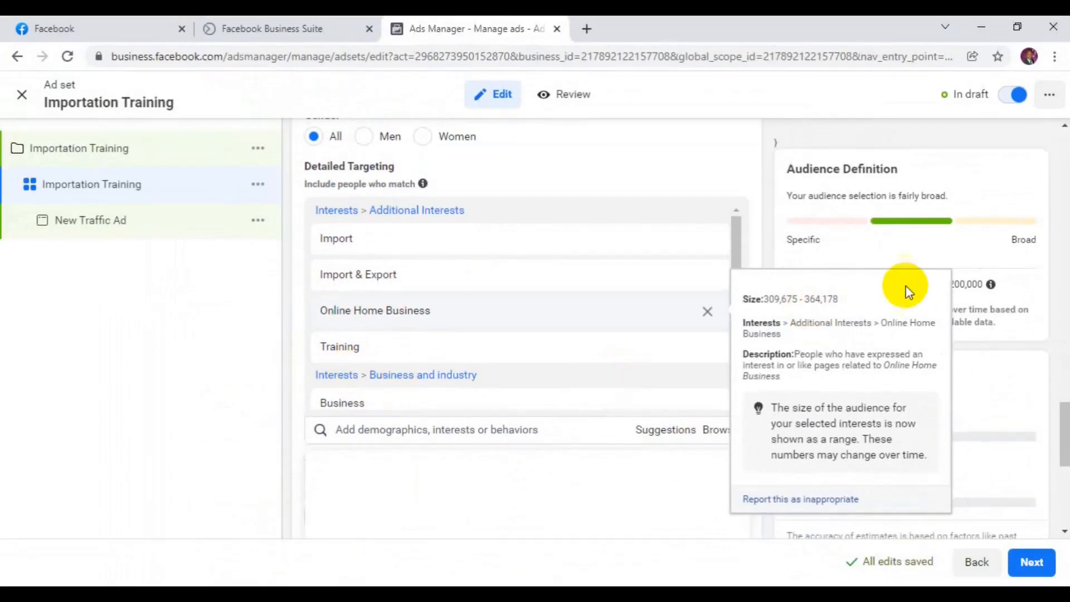
{"action": "left_click", "coordinate": [986, 280]}
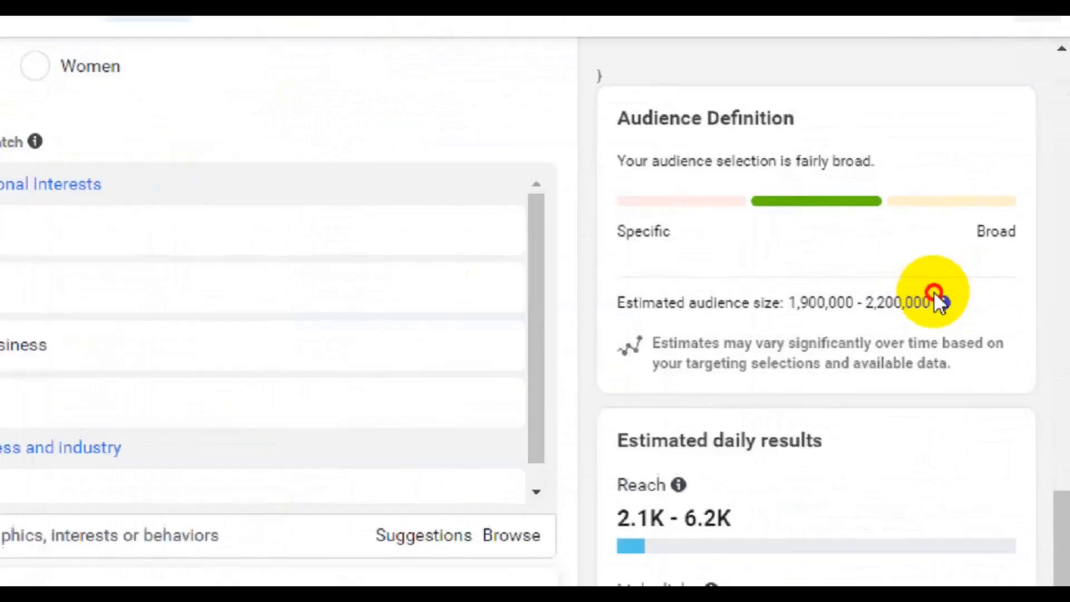
{"action": "left_click_drag", "start_coordinate": [935, 296], "coordinate": [863, 303]}
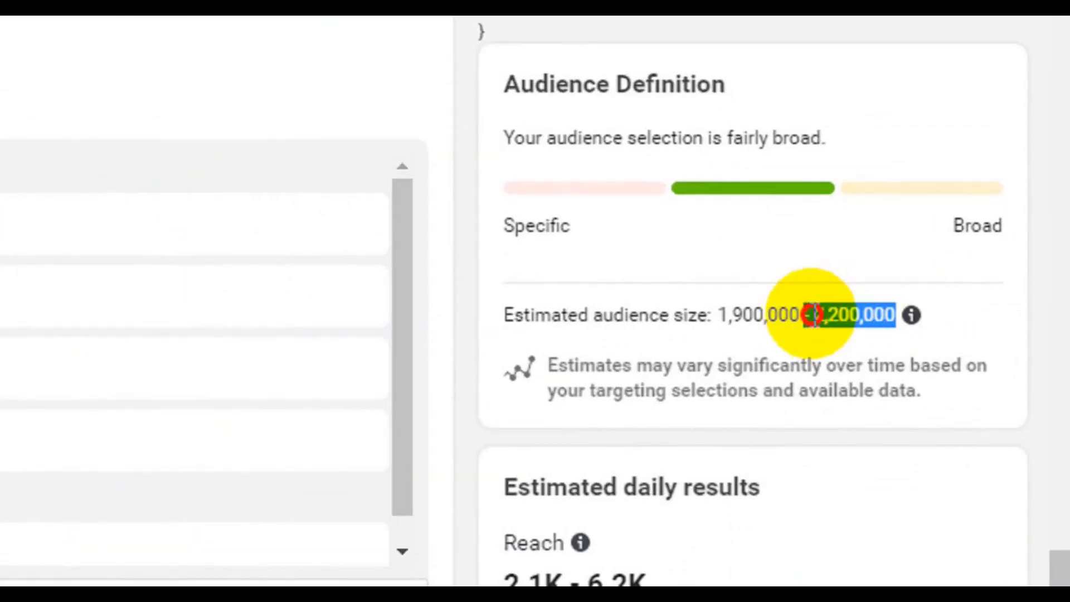